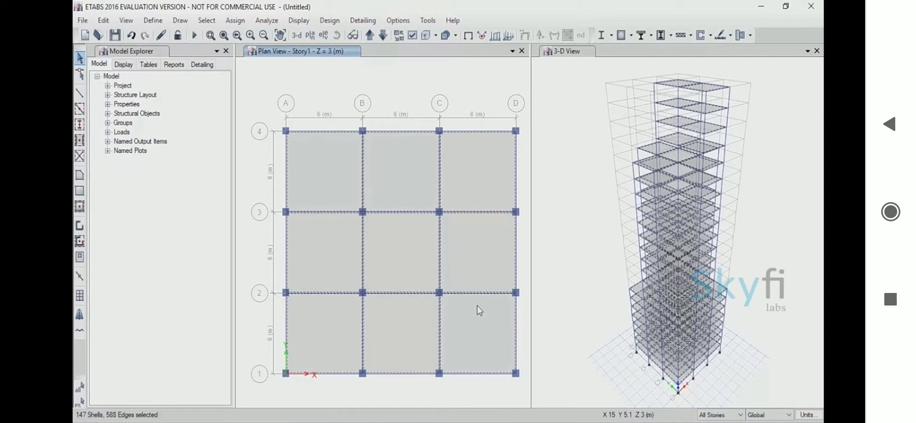
# Assign a uniform Dead load of 2 kN/m² in the gravity direction to the selected slabs, replacing existing loads.
pyautogui.click(235, 20)
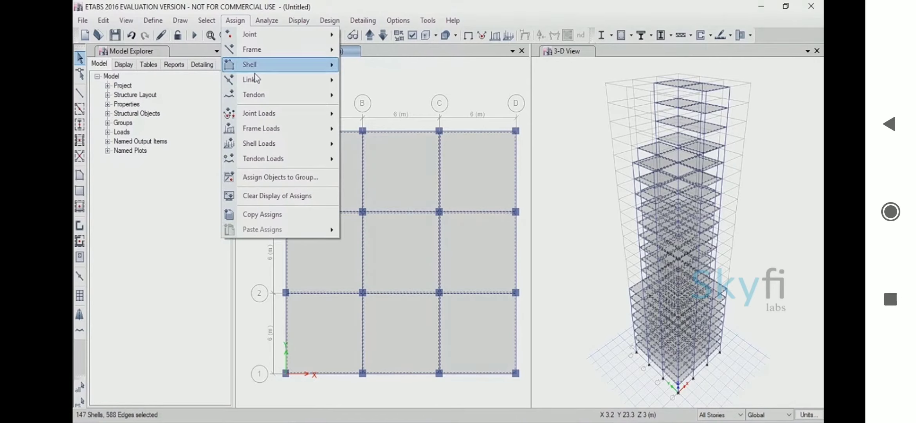
pyautogui.moveTo(270, 143)
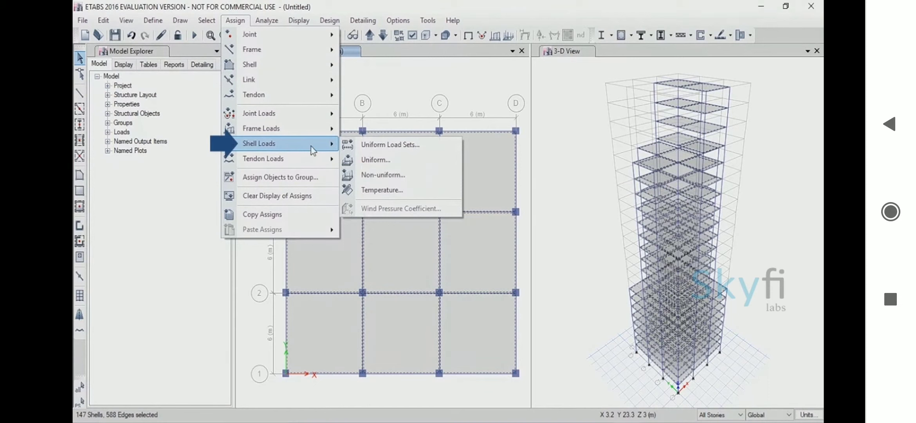
pyautogui.click(396, 159)
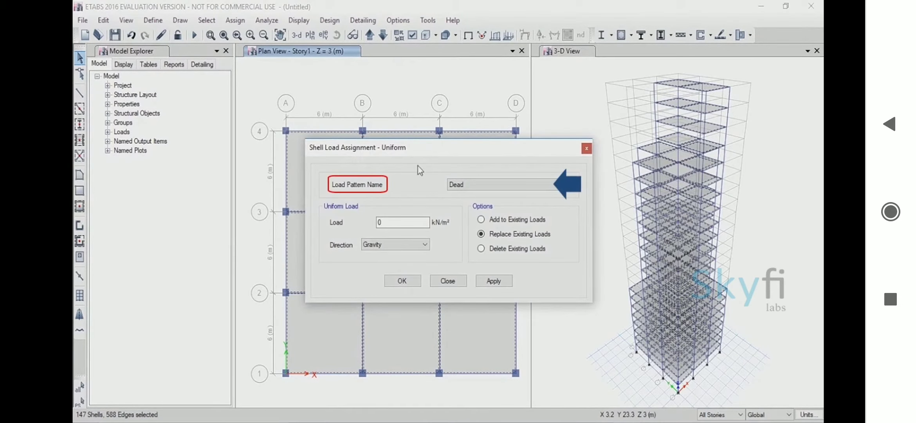
pyautogui.click(375, 222)
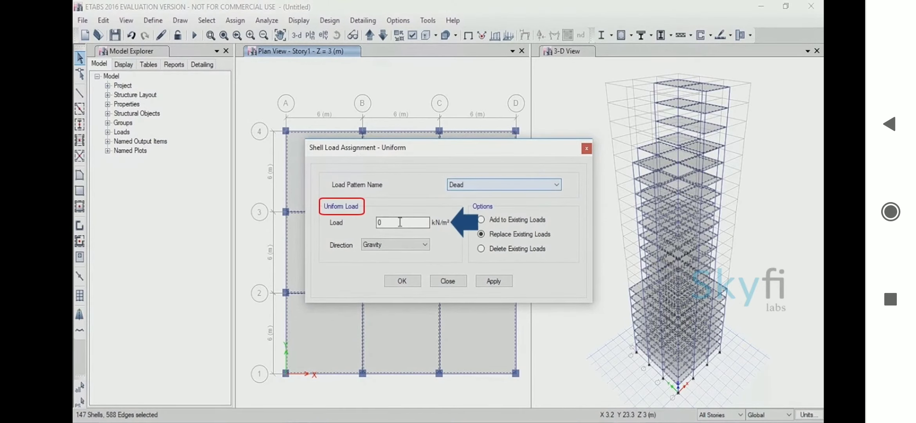
pyautogui.write('2')
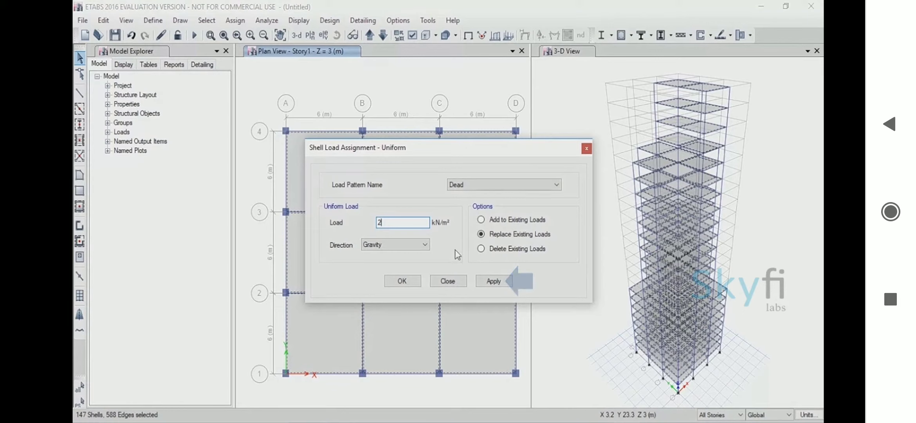
pyautogui.click(489, 281)
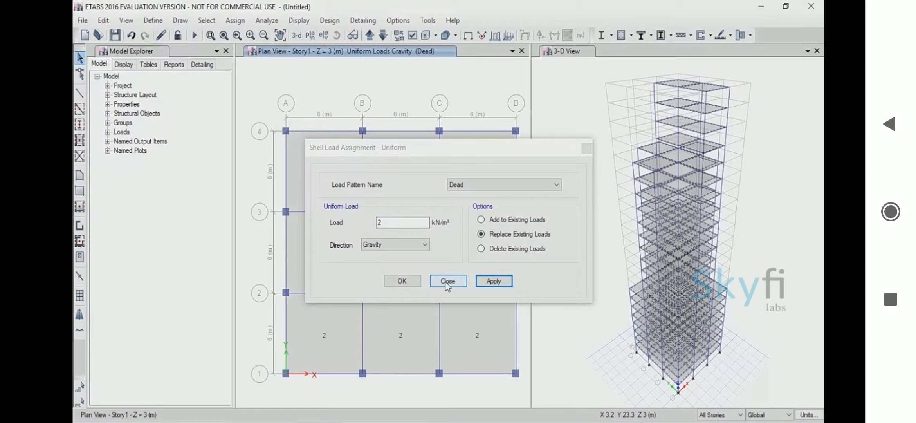
pyautogui.click(403, 281)
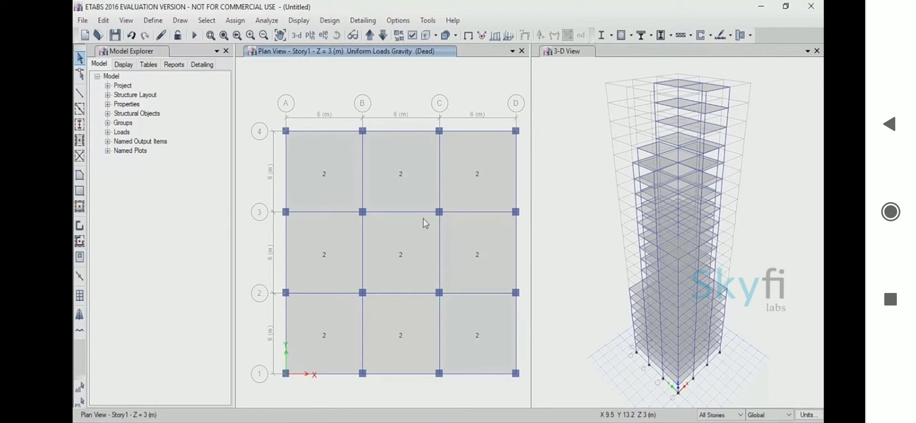
# Set the story scope to Similar Stories and select all nine slab panels on the Story1 plan.
pyautogui.click(711, 420)
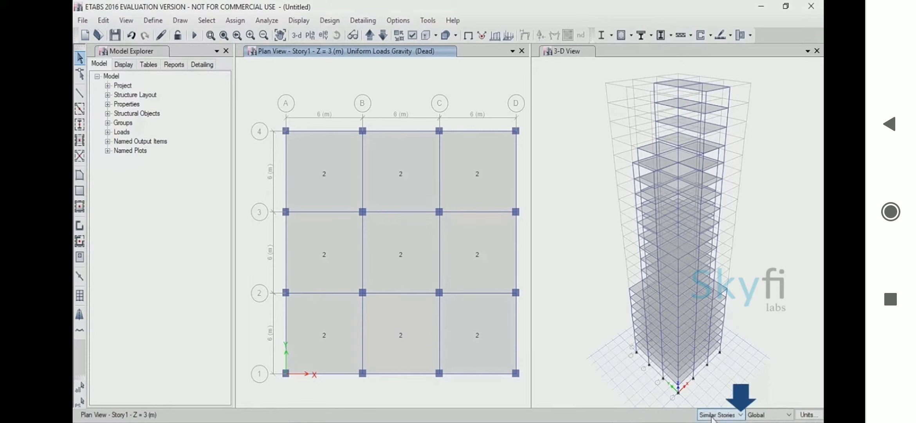
pyautogui.click(317, 187)
pyautogui.click(399, 170)
pyautogui.click(462, 188)
pyautogui.click(333, 257)
pyautogui.click(389, 247)
pyautogui.click(468, 244)
pyautogui.click(344, 314)
pyautogui.click(400, 314)
pyautogui.click(453, 315)
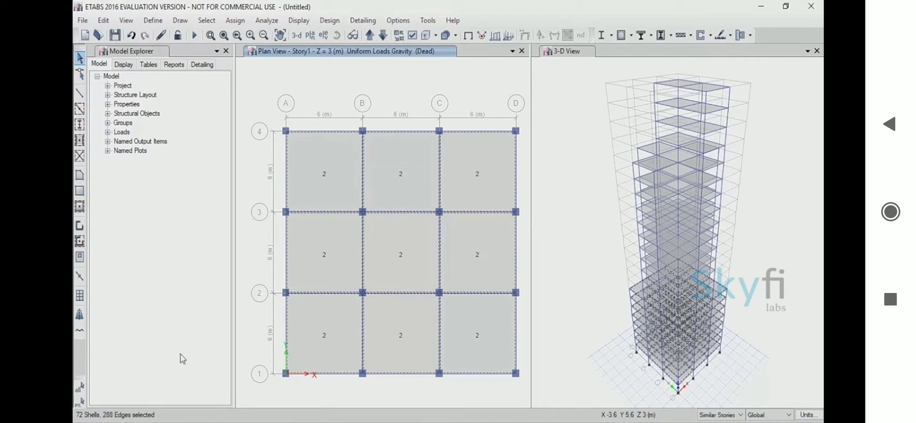
# Assign a uniform Live load of 5 kN/m² to the selected slabs.
pyautogui.click(235, 20)
pyautogui.moveTo(274, 143)
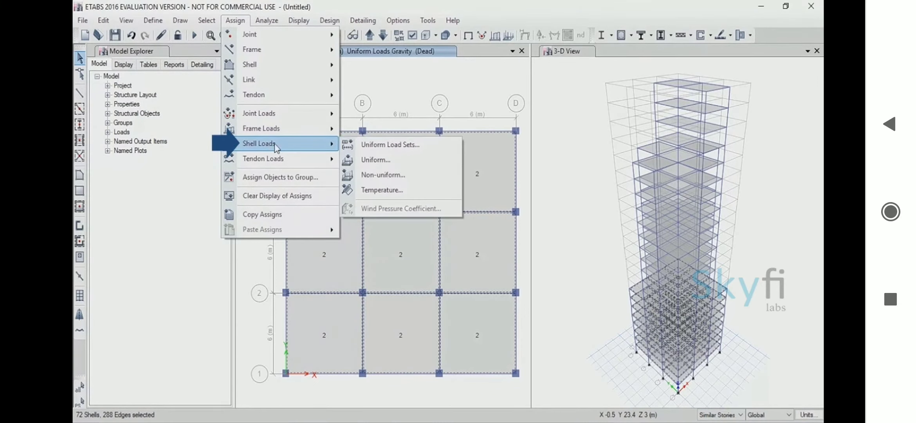
pyautogui.click(369, 159)
pyautogui.click(471, 184)
pyautogui.click(459, 202)
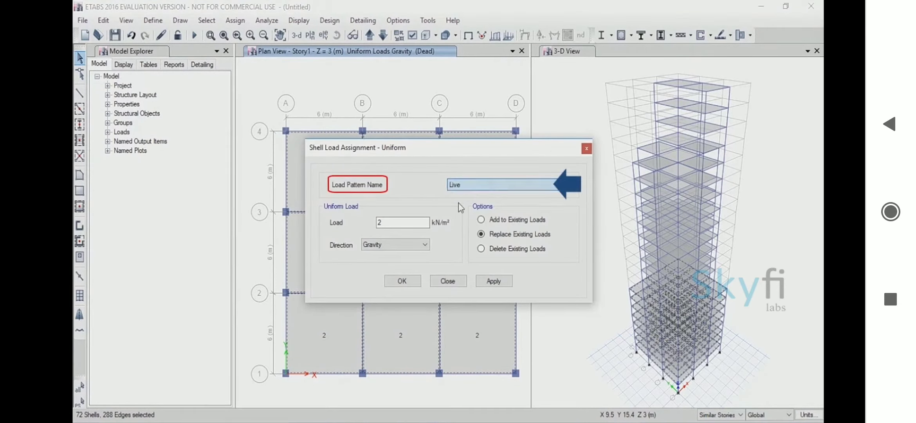
pyautogui.doubleClick(380, 222)
pyautogui.write('5')
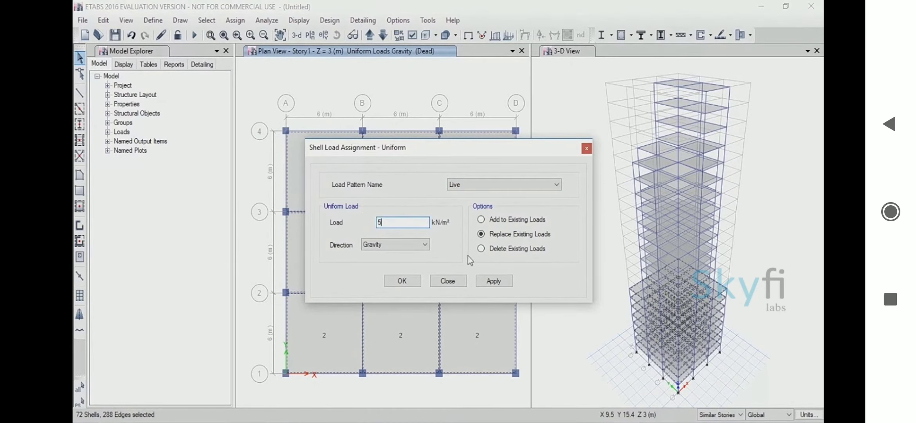
pyautogui.click(494, 280)
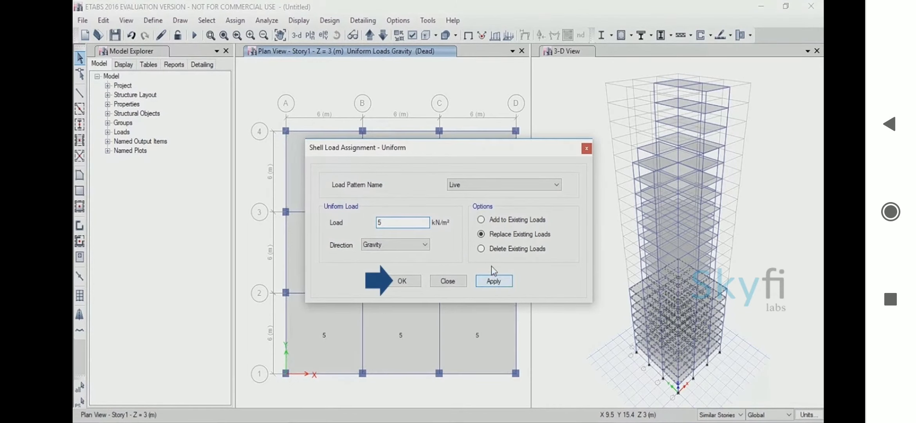
pyautogui.click(401, 282)
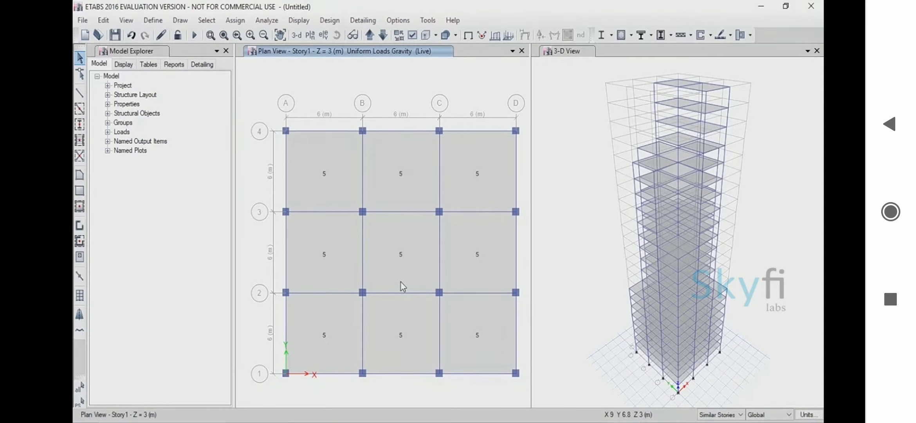
# Switch the plan view up to Story9 and select its seven slab panels.
pyautogui.click(368, 38)
pyautogui.click(368, 38)
pyautogui.click(368, 39)
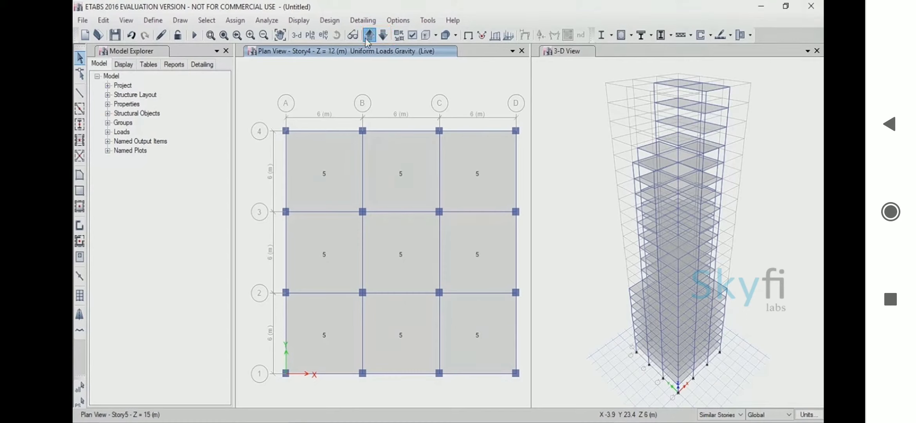
pyautogui.click(368, 37)
pyautogui.click(368, 37)
pyautogui.click(368, 37)
pyautogui.click(368, 37)
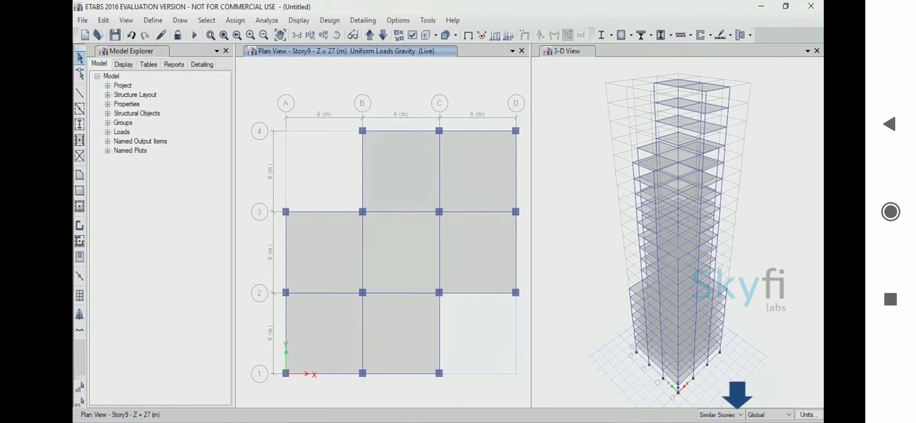
pyautogui.click(416, 157)
pyautogui.click(468, 159)
pyautogui.click(352, 241)
pyautogui.click(414, 243)
pyautogui.click(469, 247)
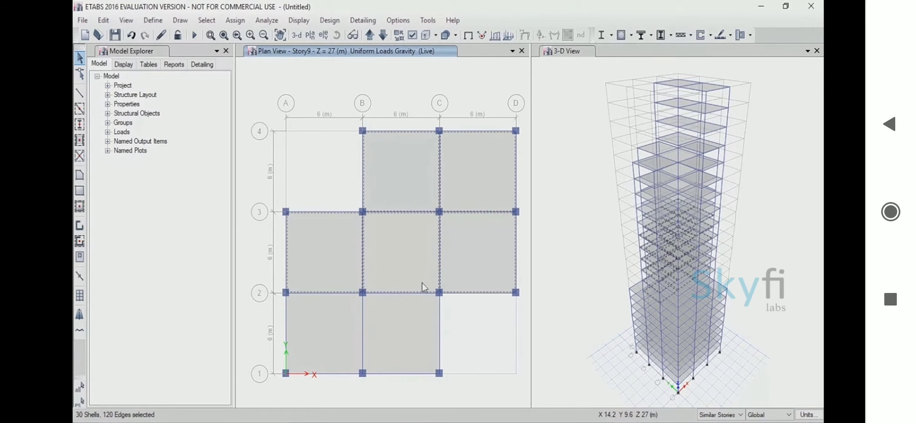
pyautogui.click(343, 325)
pyautogui.click(396, 319)
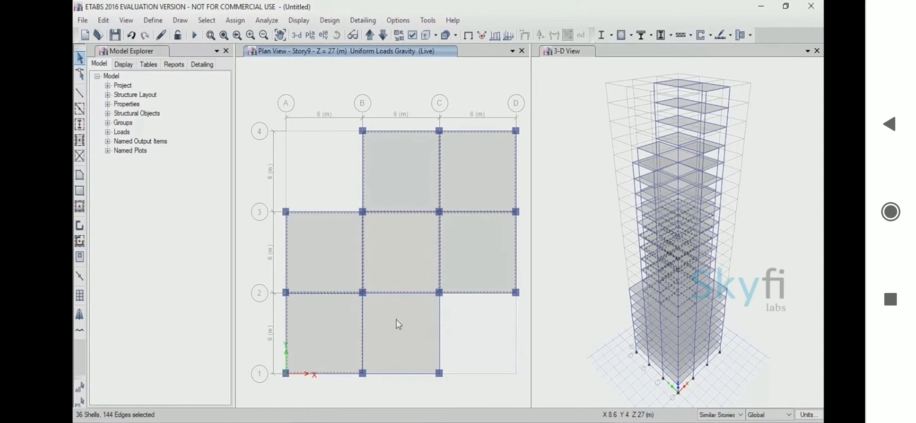
# Assign a uniform Live load of 4.5 kN/m² to the selected Story9 slabs and their similar stories.
pyautogui.click(236, 20)
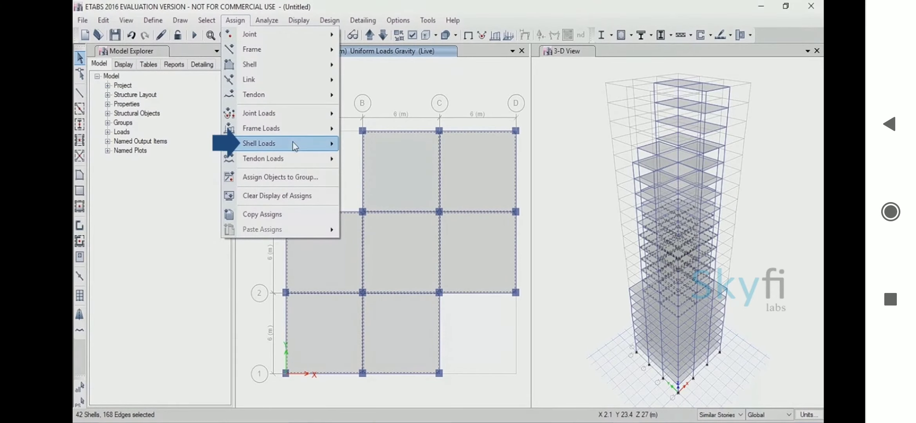
pyautogui.moveTo(292, 143)
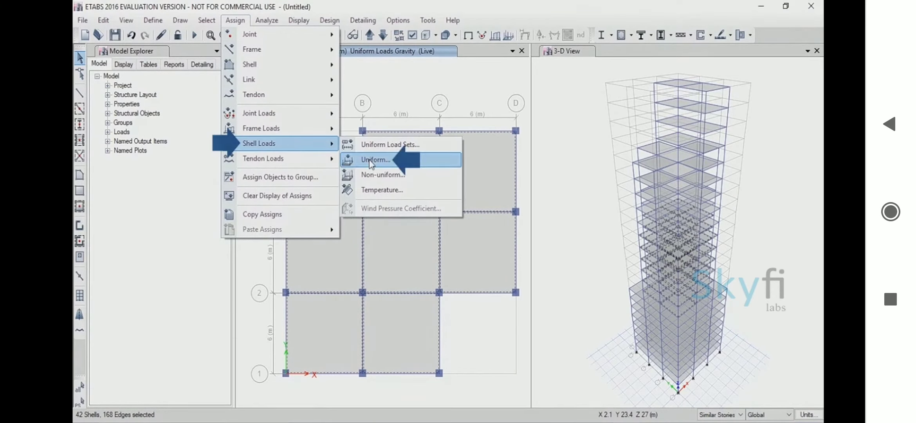
pyautogui.click(370, 161)
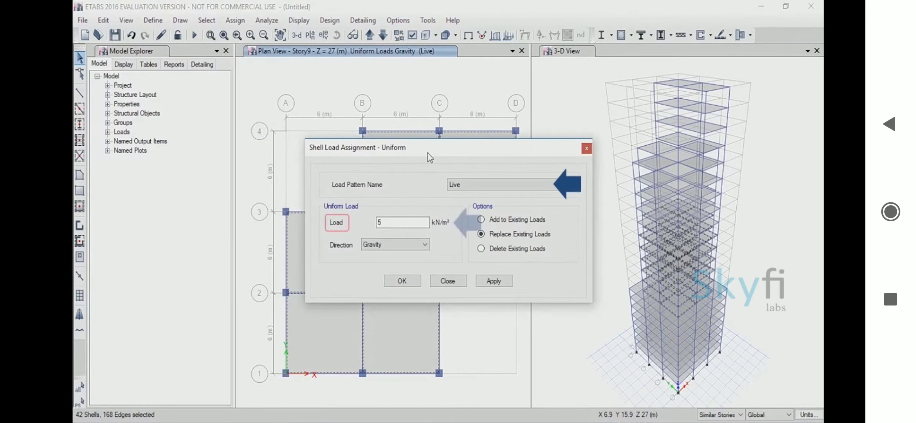
pyautogui.doubleClick(405, 221)
pyautogui.write('4.5')
pyautogui.click(491, 281)
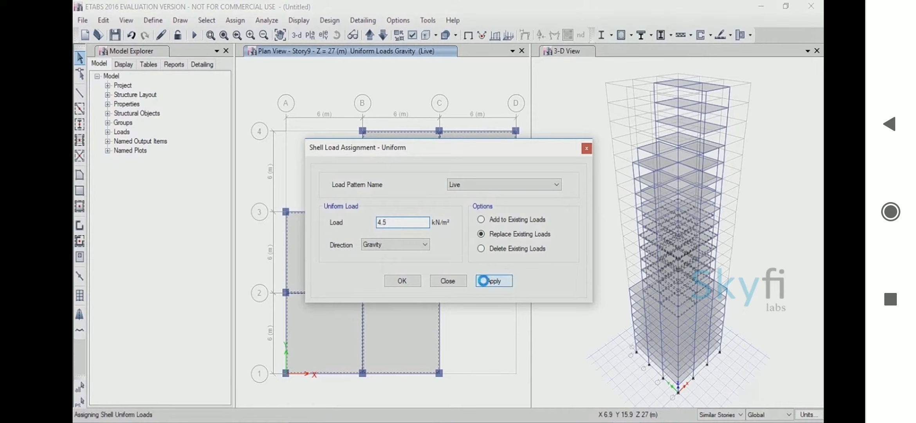
pyautogui.click(408, 289)
# Switch the plan view up to Story15 and select the five slab panels of the cross-shaped floor.
pyautogui.click(369, 36)
pyautogui.click(369, 35)
pyautogui.click(368, 36)
pyautogui.click(368, 36)
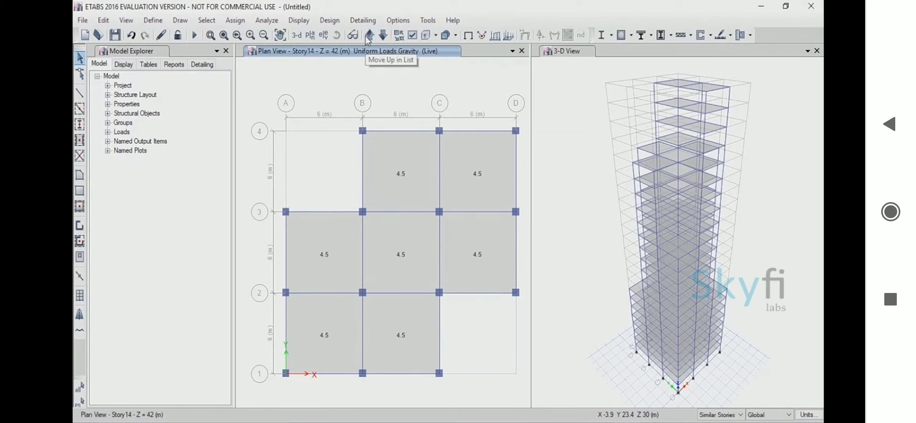
pyautogui.click(367, 36)
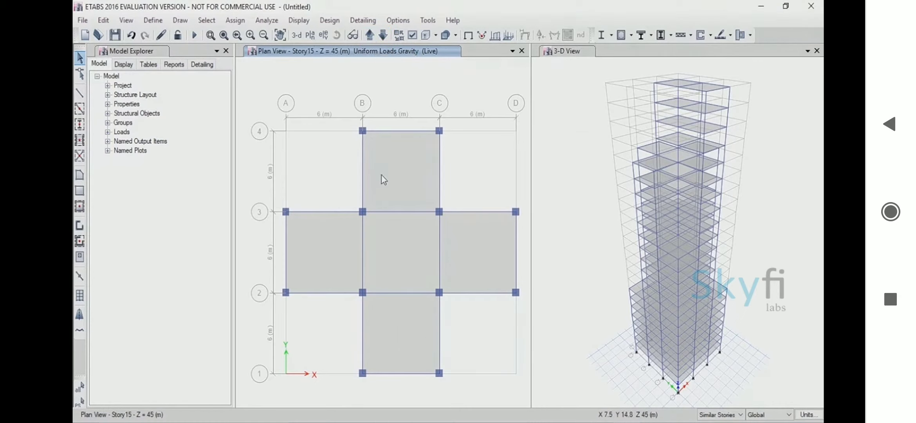
pyautogui.click(411, 176)
pyautogui.click(414, 249)
pyautogui.click(419, 322)
pyautogui.click(349, 249)
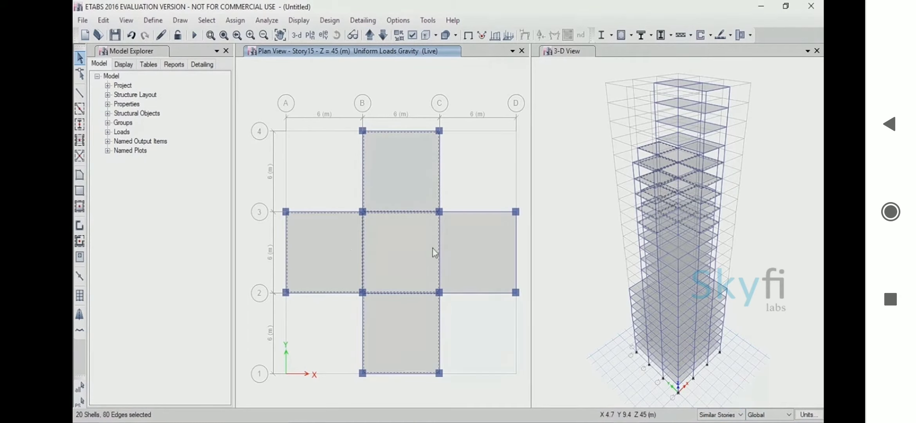
pyautogui.click(453, 245)
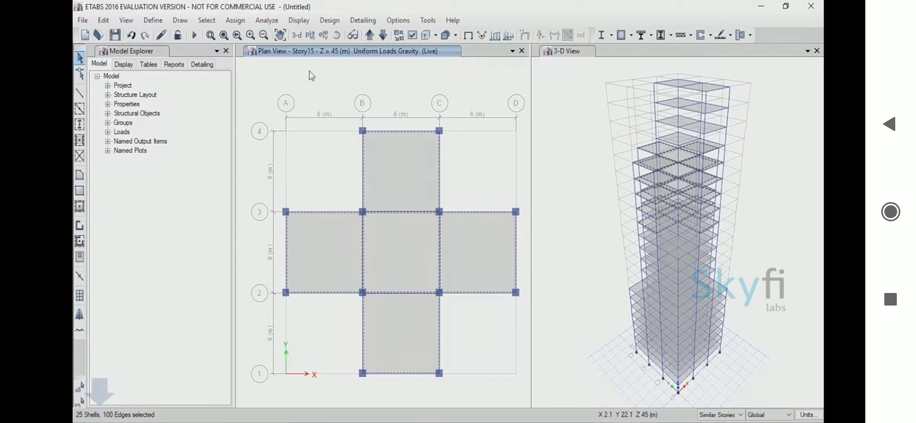
# Assign a uniform Live load of 4 kN/m² to the selected Story15 slabs and their similar stories.
pyautogui.click(235, 20)
pyautogui.moveTo(287, 150)
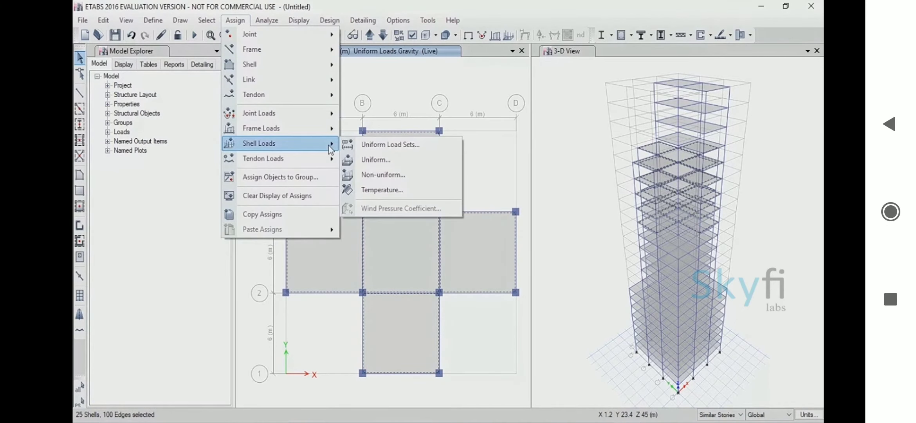
pyautogui.click(355, 159)
pyautogui.doubleClick(383, 222)
pyautogui.write('4')
pyautogui.click(492, 281)
pyautogui.click(403, 281)
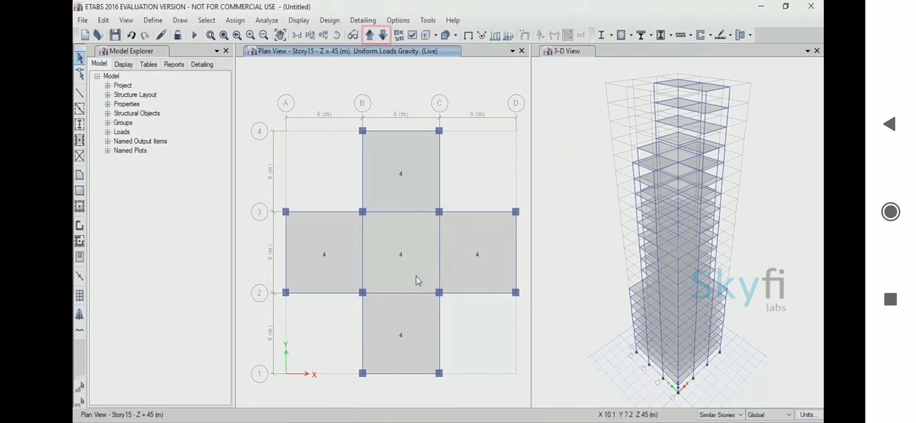
# Switch the plan view up to Story20 and select its two slab panels between grids B and C.
pyautogui.click(369, 37)
pyautogui.click(369, 36)
pyautogui.click(369, 36)
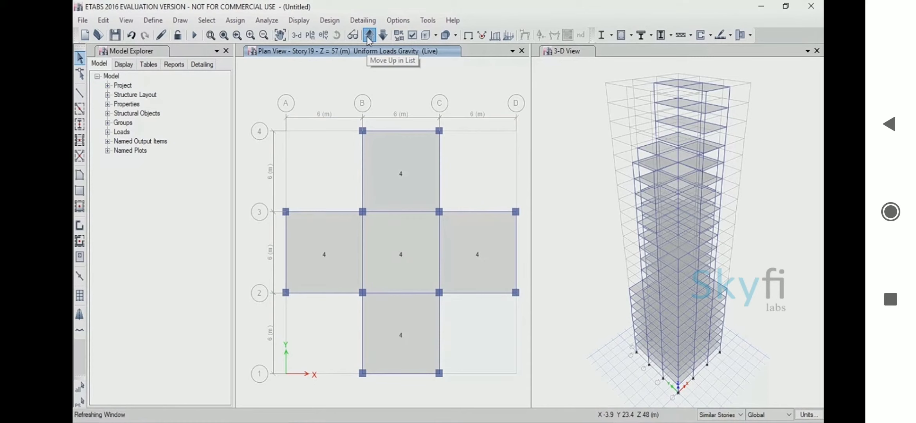
pyautogui.click(369, 36)
pyautogui.click(415, 254)
pyautogui.click(412, 313)
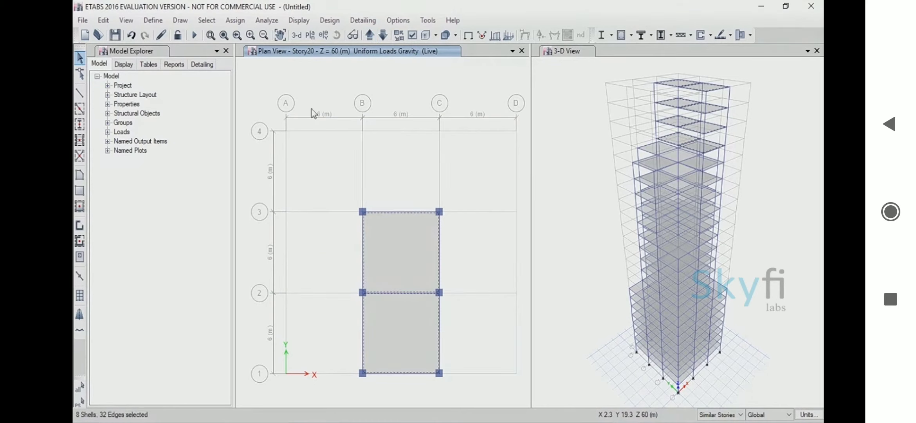
# Assign a uniform Live load of 3.5 kN/m² to the selected Story20 slabs and their similar stories.
pyautogui.click(235, 20)
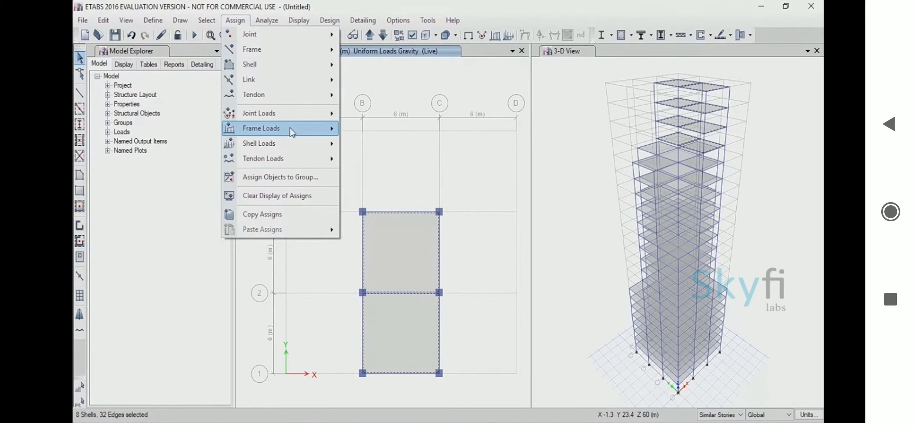
pyautogui.moveTo(292, 142)
pyautogui.click(388, 159)
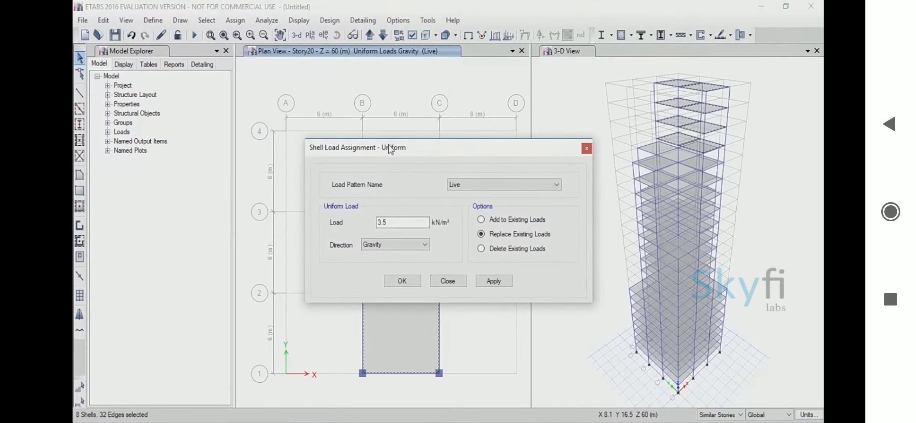
pyautogui.click(494, 281)
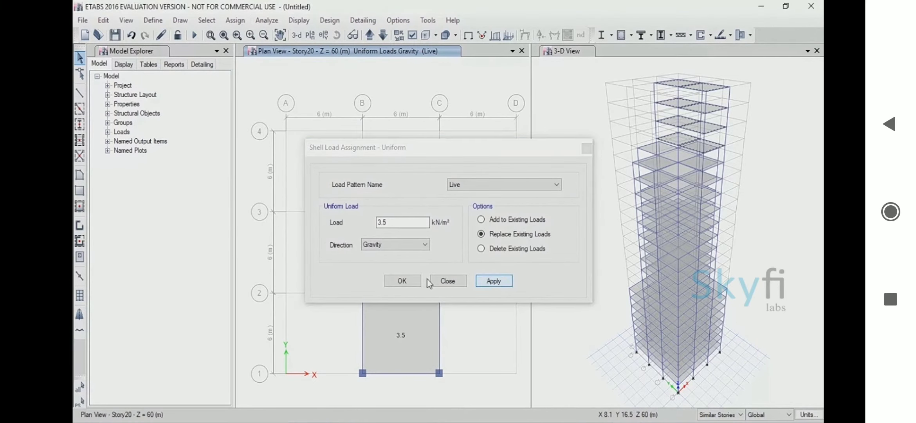
pyautogui.click(414, 280)
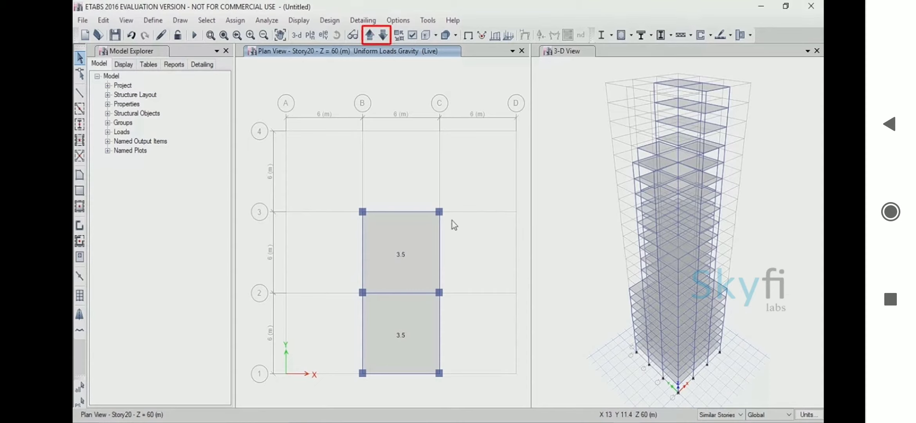
# Page the plan view through the stories above Story20 and on to the Base level.
pyautogui.click(370, 36)
pyautogui.click(369, 36)
pyautogui.click(368, 36)
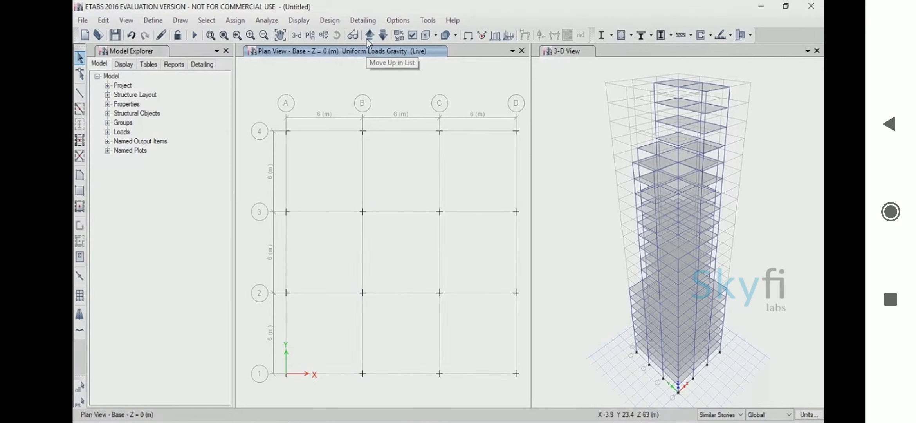
# Switch the plan view up to Story1 and select all its perimeter beams together with those of the similar stories.
pyautogui.click(368, 36)
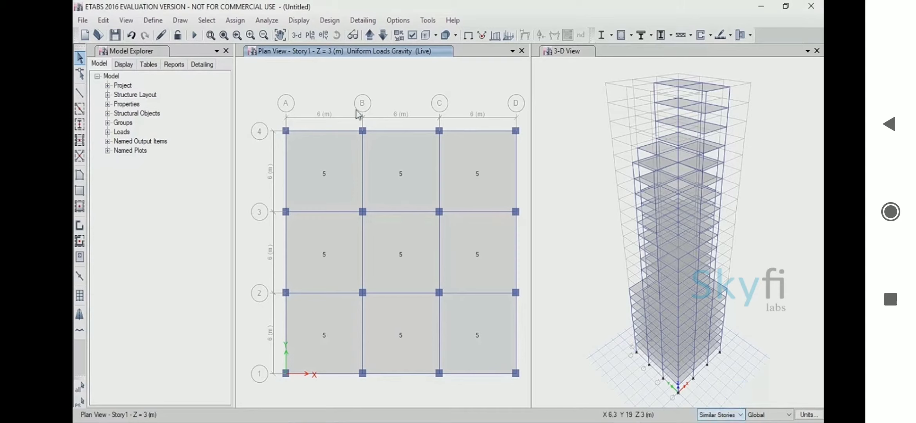
pyautogui.click(394, 133)
pyautogui.click(473, 133)
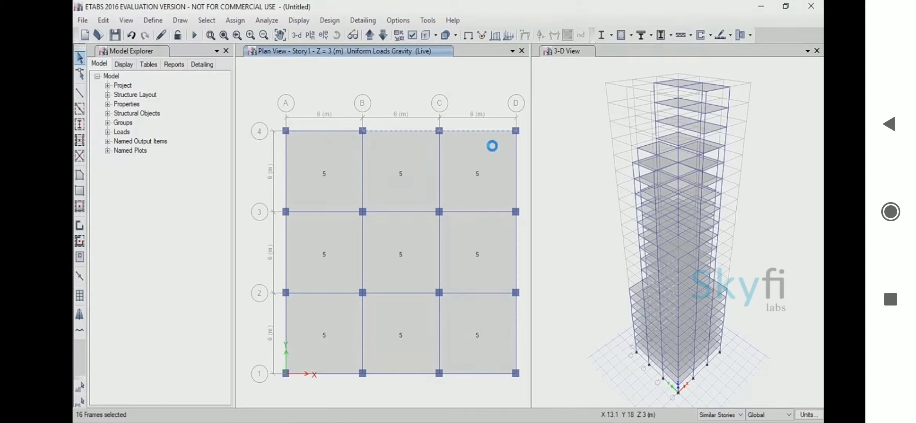
pyautogui.click(516, 164)
pyautogui.click(515, 241)
pyautogui.click(494, 373)
pyautogui.click(417, 373)
pyautogui.click(332, 374)
pyautogui.click(285, 264)
pyautogui.click(286, 184)
pyautogui.click(307, 131)
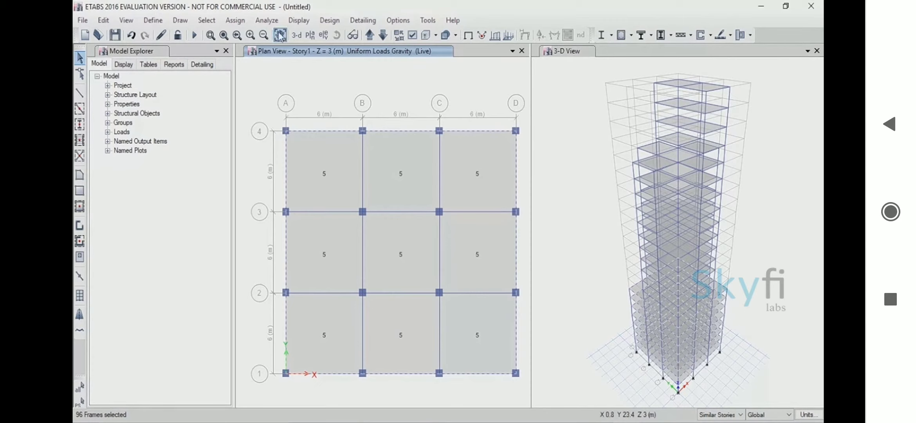
# Assign a uniform distributed Dead load of 0.2 kN/m in the gravity direction to the selected Story1 perimeter beams, replacing existing loads.
pyautogui.click(245, 23)
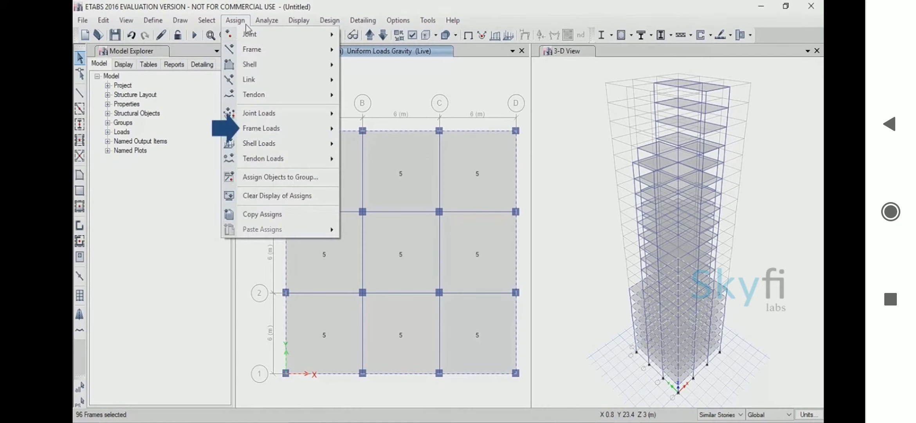
pyautogui.moveTo(274, 128)
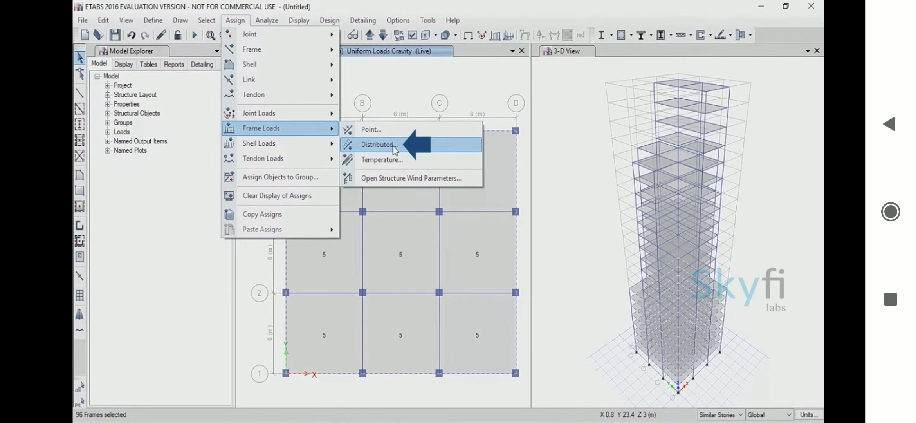
pyautogui.click(394, 145)
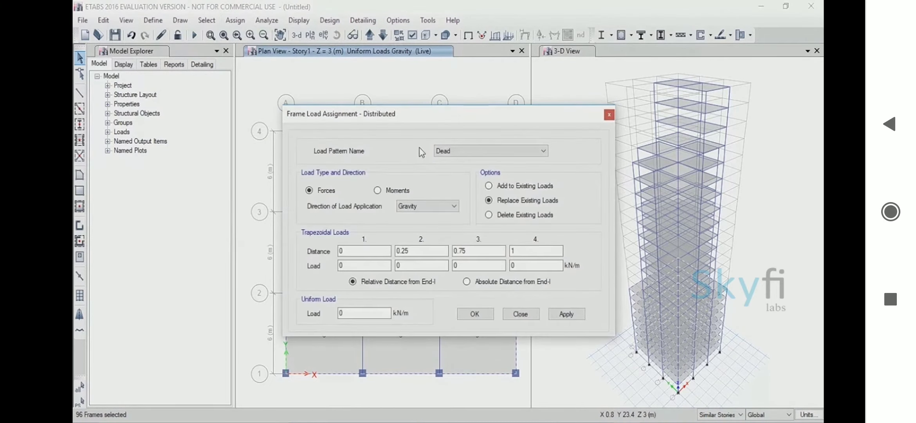
pyautogui.click(356, 312)
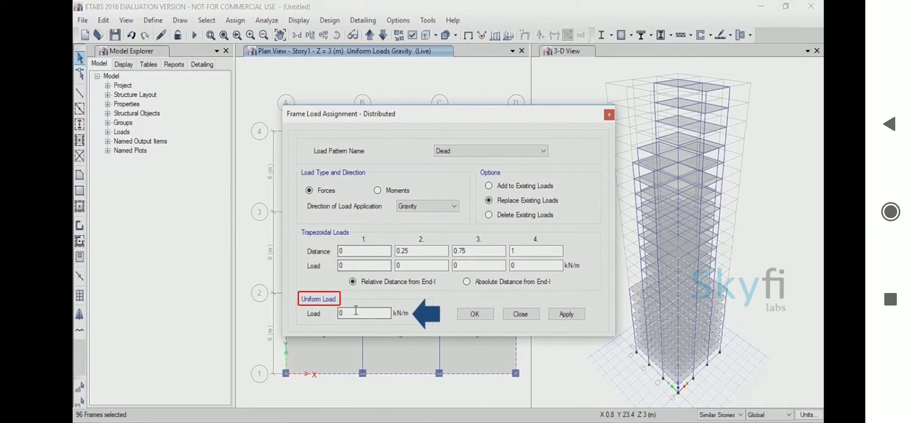
pyautogui.write('.2')
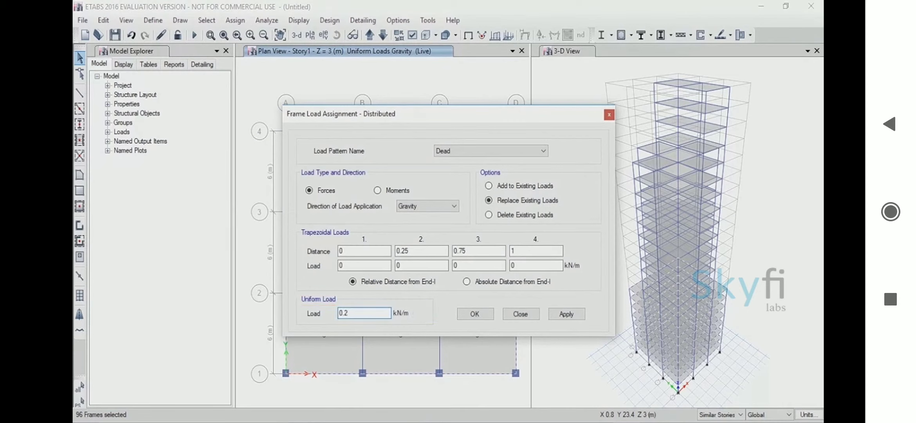
pyautogui.click(567, 313)
pyautogui.click(473, 313)
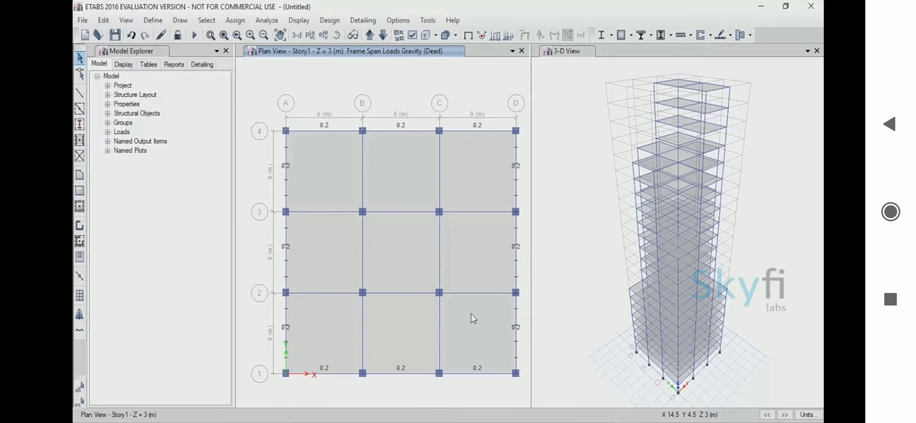
# Switch the plan view up to Story10 and display the undeformed shape.
pyautogui.click(369, 35)
pyautogui.click(371, 38)
pyautogui.click(371, 39)
pyautogui.click(372, 39)
pyautogui.click(371, 39)
pyautogui.click(371, 39)
pyautogui.click(371, 39)
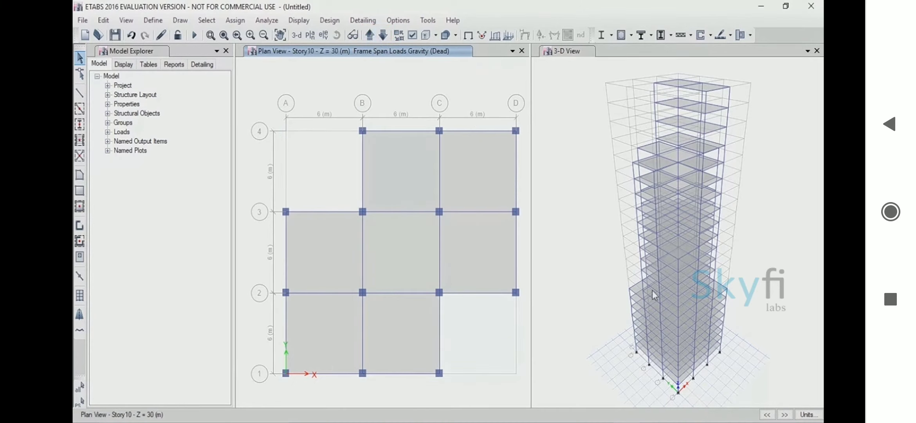
pyautogui.click(300, 20)
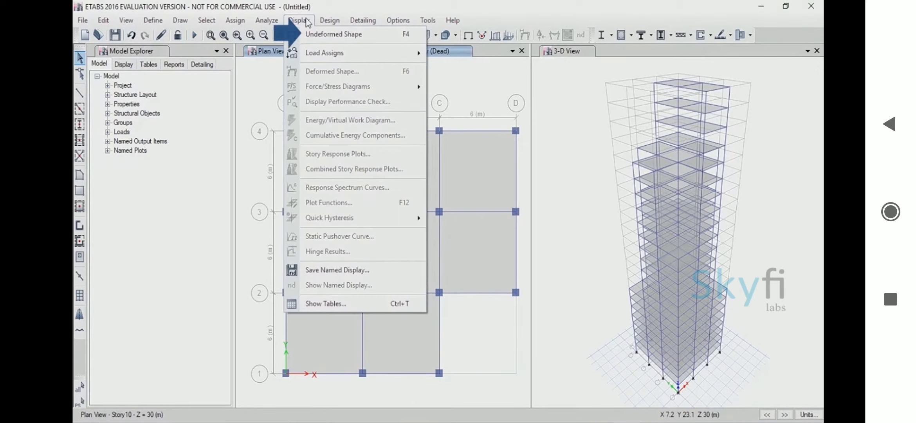
pyautogui.click(315, 33)
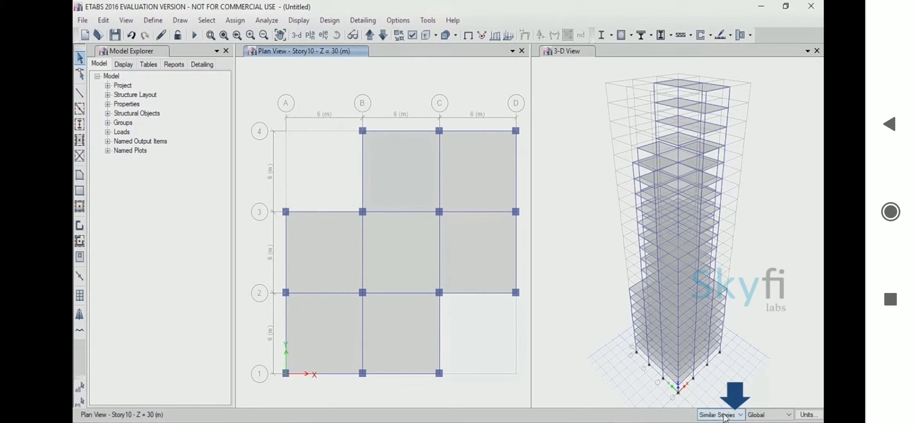
# Select all perimeter beams of the Story10 floor outline, including the similar stories.
pyautogui.click(399, 131)
pyautogui.click(463, 132)
pyautogui.click(516, 172)
pyautogui.click(516, 256)
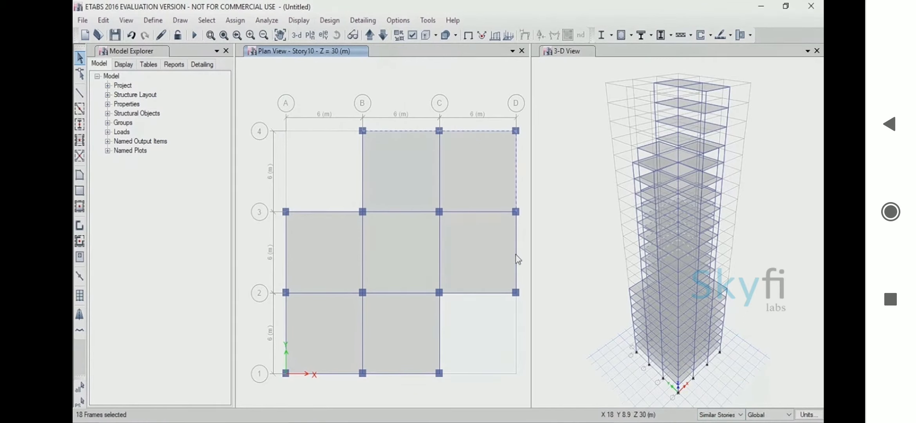
pyautogui.click(475, 292)
pyautogui.click(412, 374)
pyautogui.click(334, 374)
pyautogui.click(285, 350)
pyautogui.click(338, 212)
pyautogui.click(363, 189)
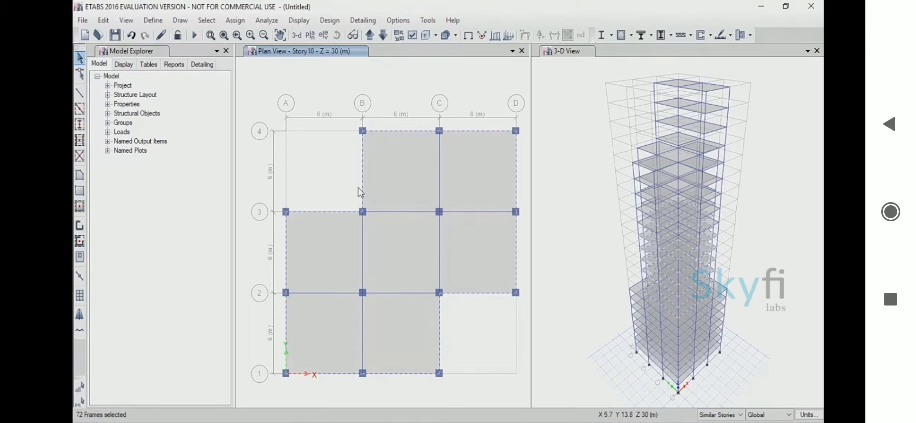
# Assign a uniform distributed Dead load of 0.2 kN/m to the selected Story10 perimeter beams.
pyautogui.click(235, 20)
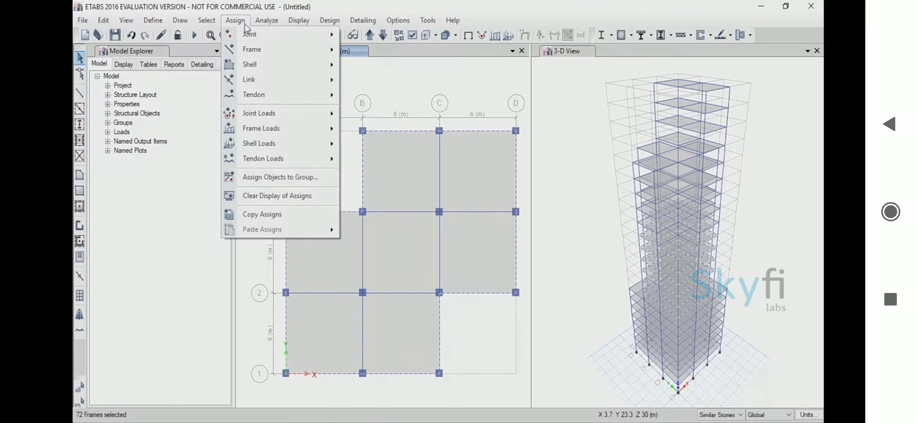
pyautogui.moveTo(290, 130)
pyautogui.click(377, 145)
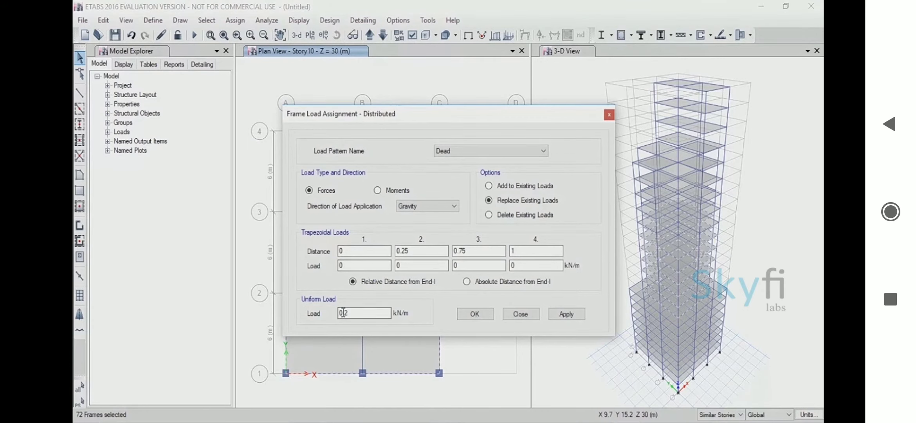
pyautogui.click(566, 314)
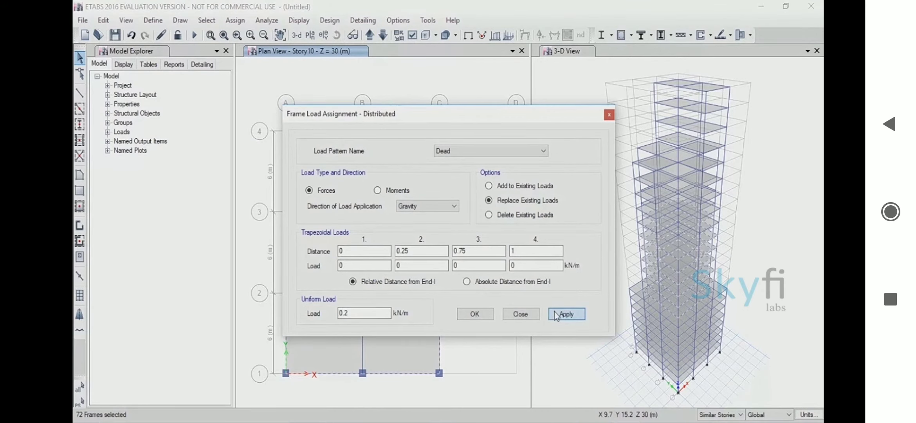
pyautogui.click(475, 313)
# Switch the plan view up to Story15 and select all perimeter beams of its cross-shaped floor.
pyautogui.click(370, 35)
pyautogui.click(370, 36)
pyautogui.click(370, 35)
pyautogui.click(370, 35)
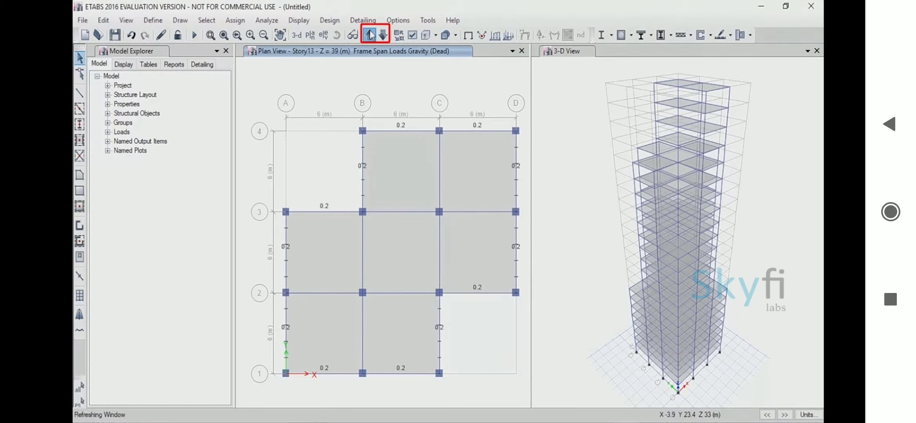
pyautogui.click(370, 35)
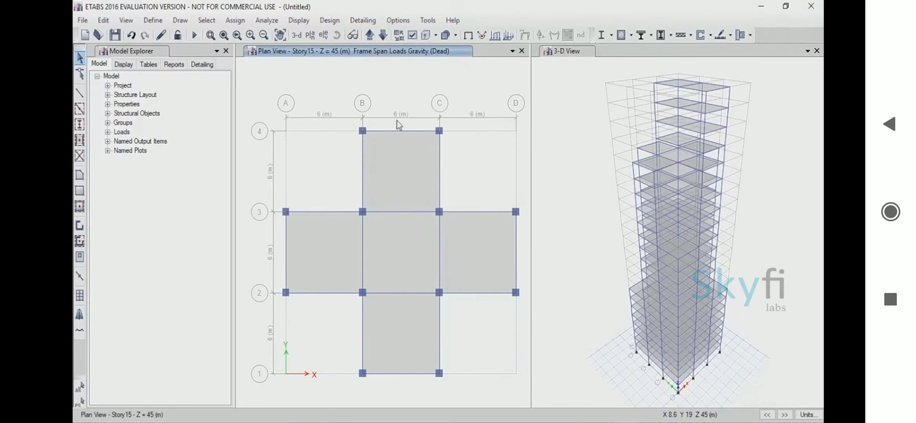
pyautogui.click(401, 131)
pyautogui.click(470, 211)
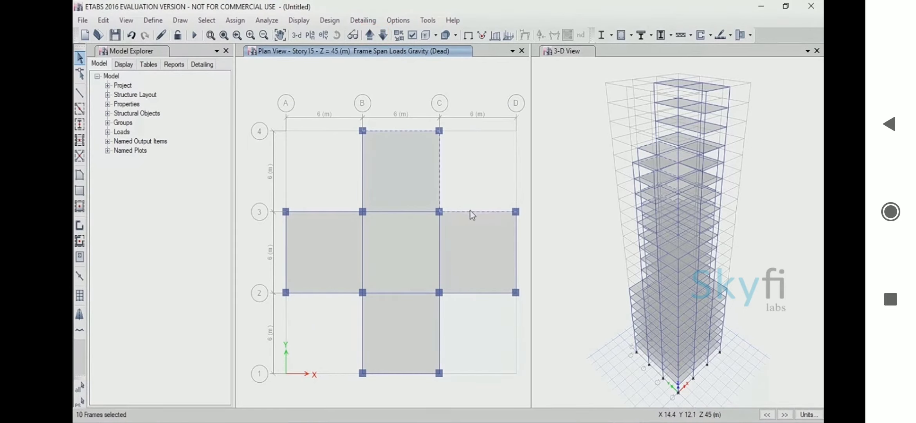
pyautogui.click(517, 242)
pyautogui.click(492, 292)
pyautogui.click(441, 323)
pyautogui.click(419, 373)
pyautogui.click(363, 336)
pyautogui.click(344, 293)
pyautogui.click(286, 261)
pyautogui.click(316, 211)
pyautogui.click(364, 185)
# Assign a uniform distributed Dead load of 0.2 kN/m to the selected Story15 perimeter beams.
pyautogui.click(235, 20)
pyautogui.moveTo(276, 136)
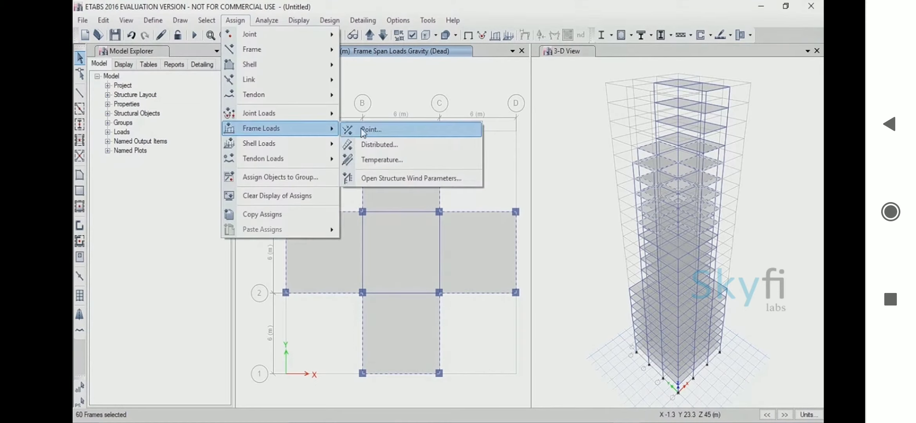
pyautogui.click(370, 145)
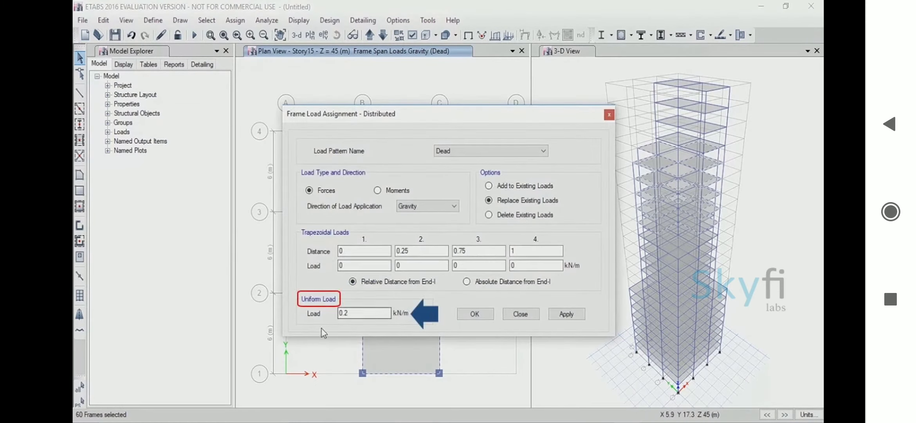
pyautogui.click(558, 314)
pyautogui.click(485, 315)
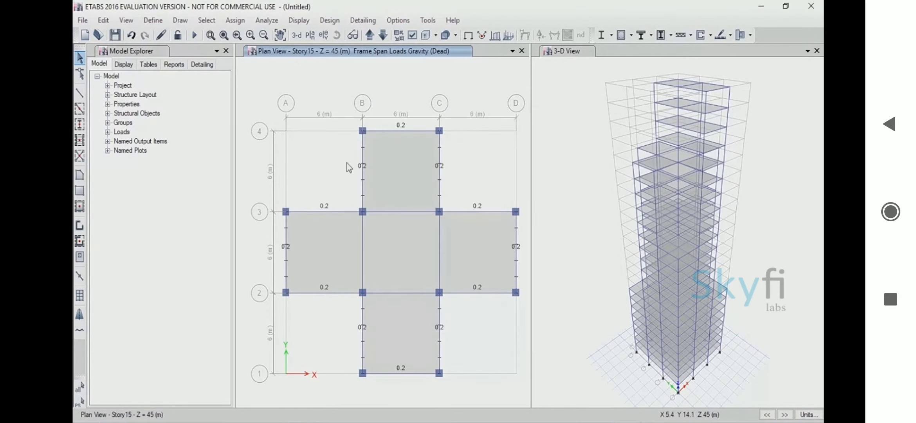
# Switch the plan view up to Story20 and select the six perimeter beams around its two slab panels.
pyautogui.click(369, 36)
pyautogui.click(370, 36)
pyautogui.click(370, 35)
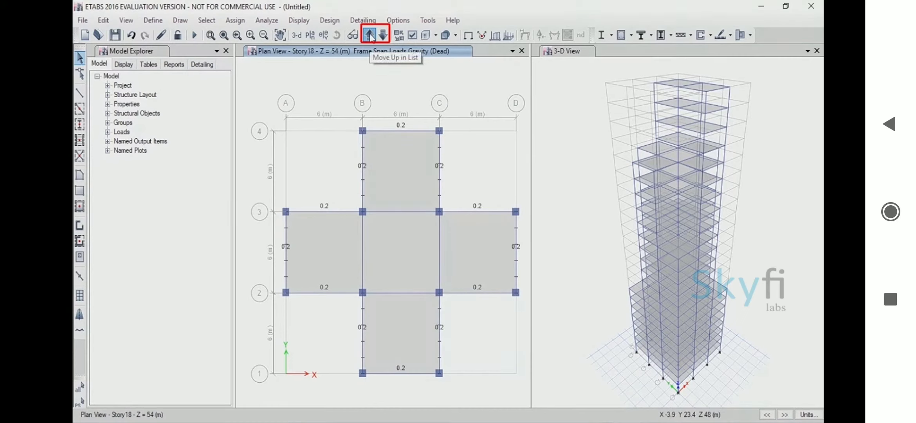
pyautogui.click(369, 35)
pyautogui.click(369, 35)
pyautogui.click(406, 212)
pyautogui.click(439, 250)
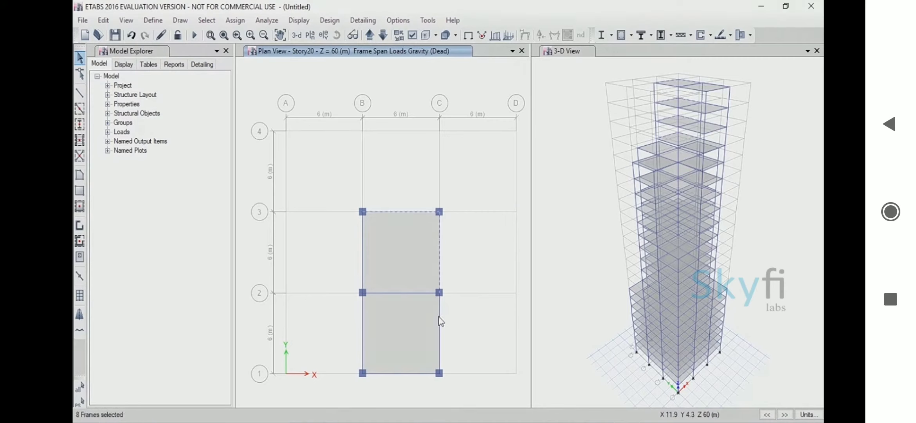
pyautogui.click(418, 373)
pyautogui.click(362, 343)
pyautogui.click(363, 270)
# Assign a uniform distributed Dead load of 0.2 kN/m to the selected Story20 perimeter beams.
pyautogui.click(247, 22)
pyautogui.moveTo(292, 128)
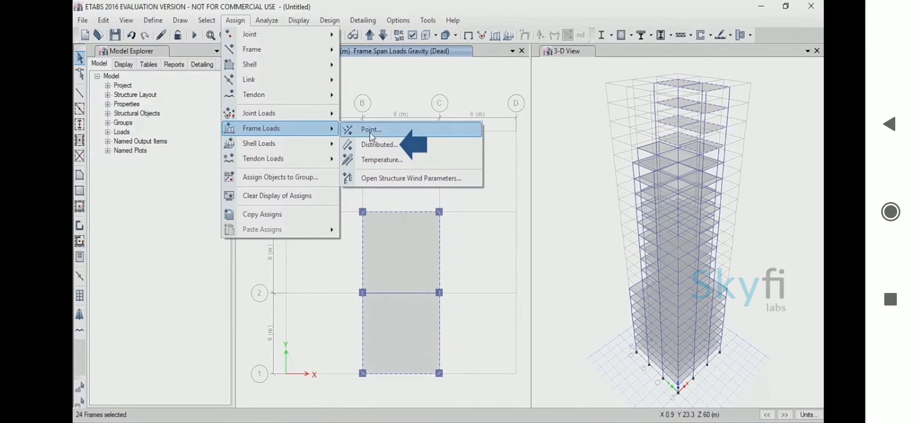
pyautogui.click(377, 144)
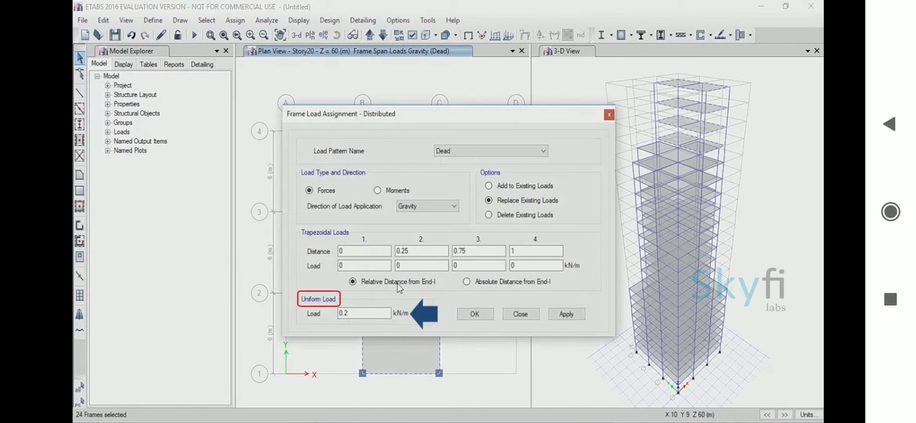
pyautogui.click(570, 316)
pyautogui.click(490, 315)
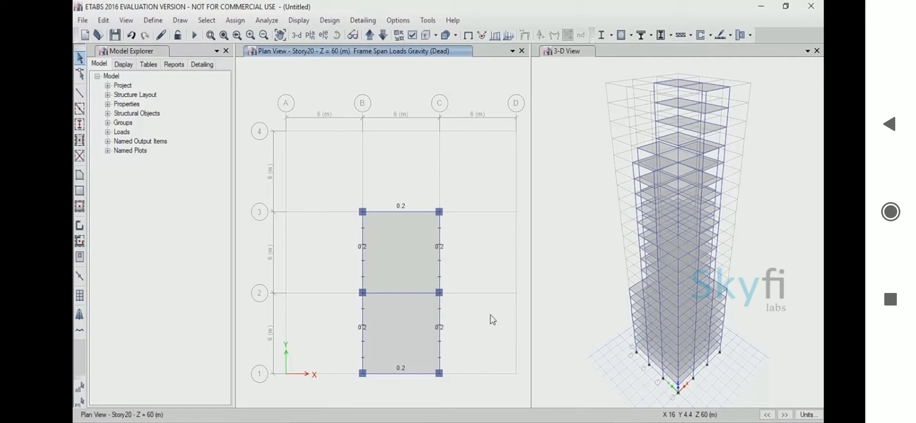
# Switch the plan view up to Story23 and display the undeformed shape.
pyautogui.click(369, 35)
pyautogui.click(369, 35)
pyautogui.click(302, 22)
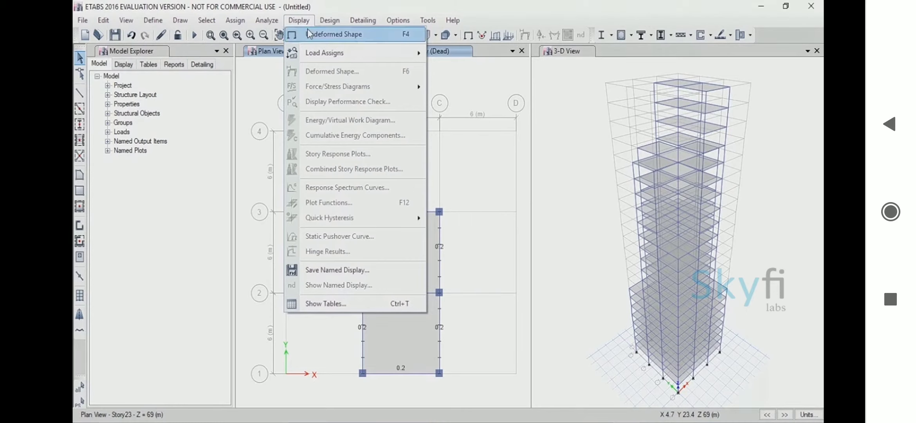
pyautogui.click(333, 34)
# Limit the selection to One Story and select the six perimeter beams of Story23.
pyautogui.click(708, 415)
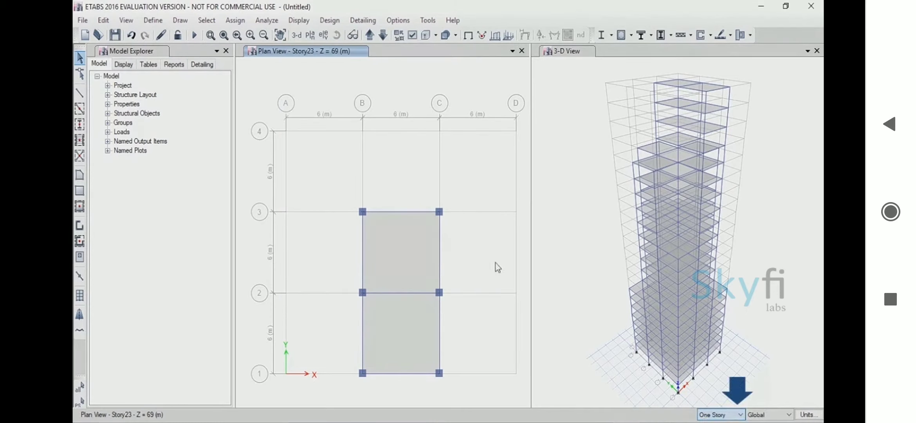
pyautogui.click(404, 211)
pyautogui.click(439, 260)
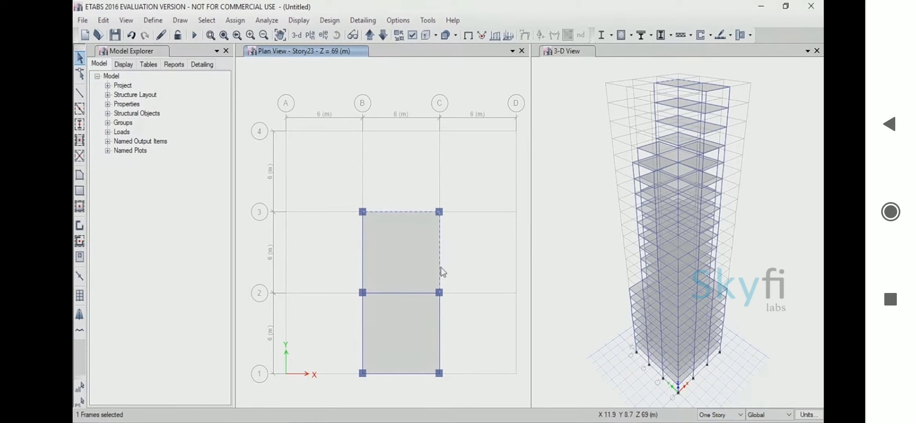
pyautogui.click(438, 321)
pyautogui.click(362, 333)
# Delete the existing distributed Dead loads from the selected Story23 perimeter beams.
pyautogui.click(230, 22)
pyautogui.moveTo(283, 130)
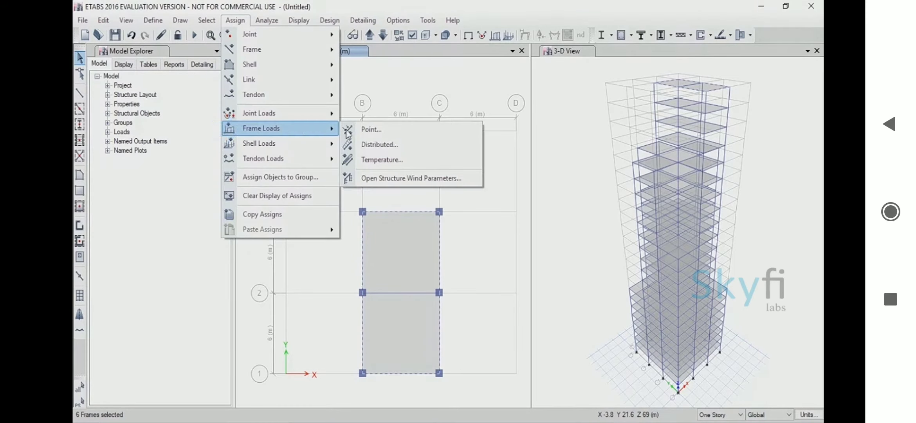
pyautogui.click(392, 149)
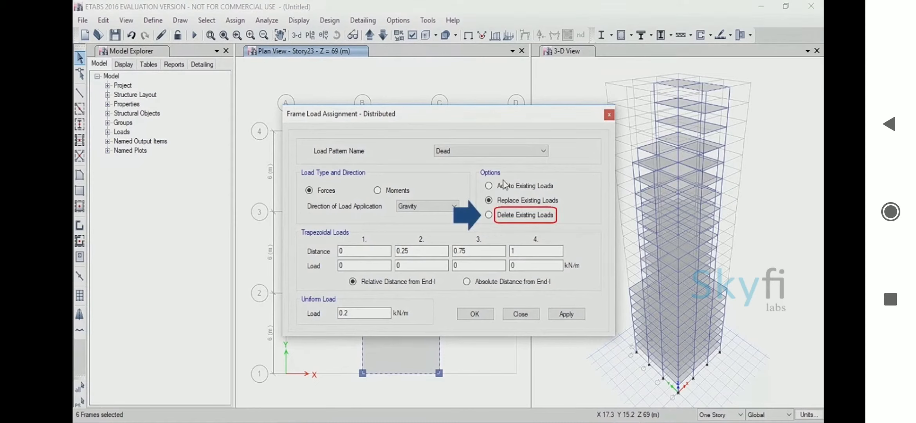
pyautogui.click(499, 216)
pyautogui.click(566, 314)
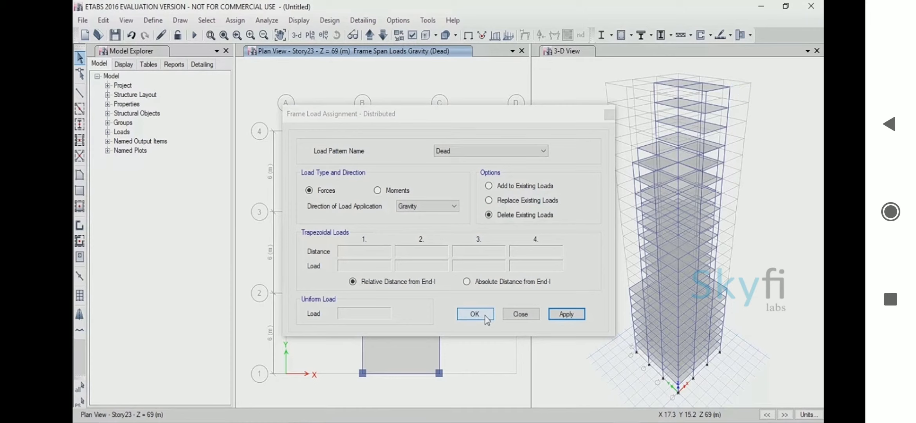
pyautogui.click(485, 316)
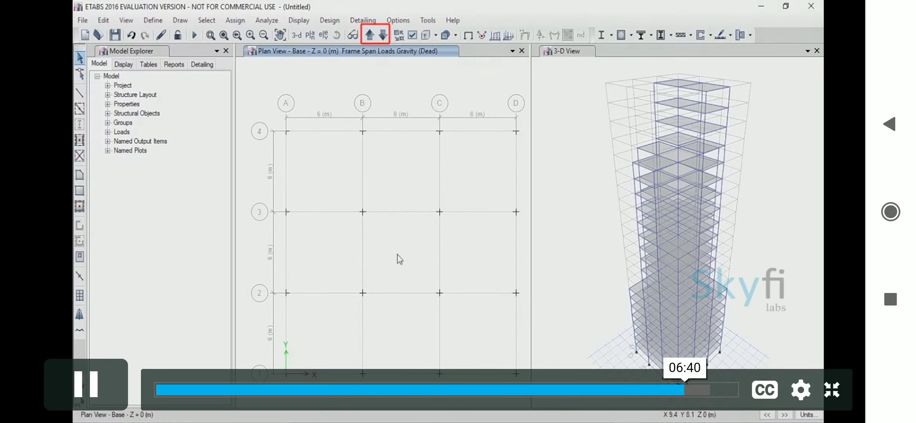
# Show the undeformed shape in the Base plan and assign fixed restraints, all translations and rotations, to every base joint.
pyautogui.click(285, 22)
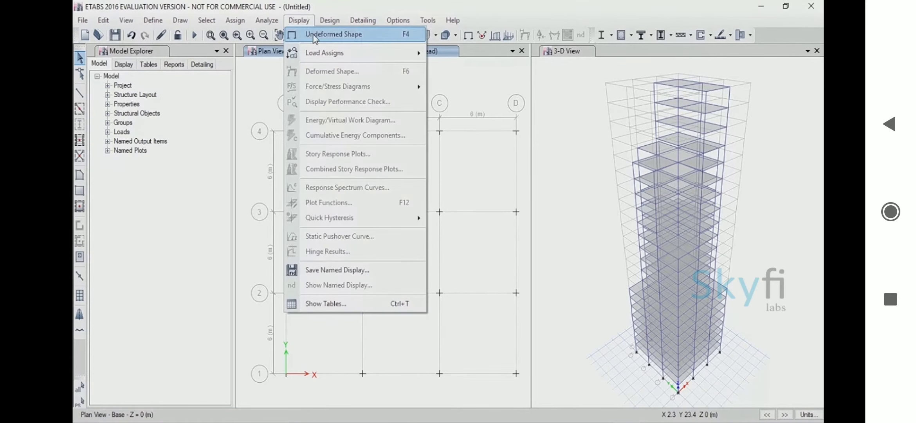
pyautogui.click(315, 32)
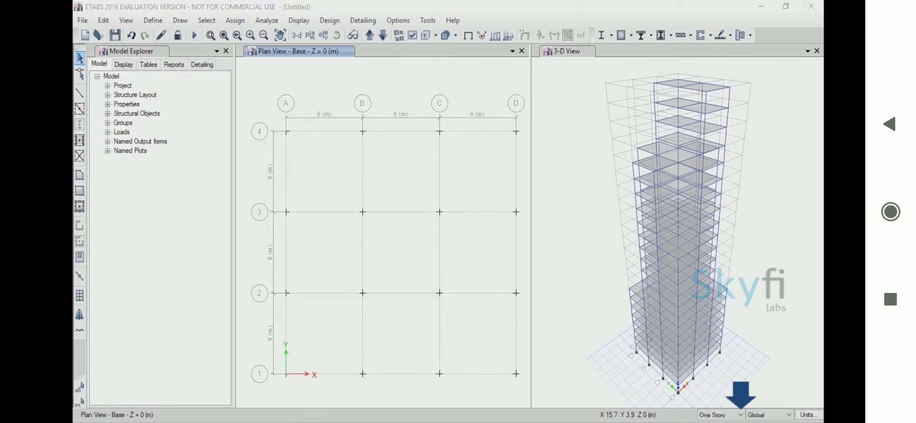
pyautogui.moveTo(271, 115); pyautogui.dragTo(520, 378)
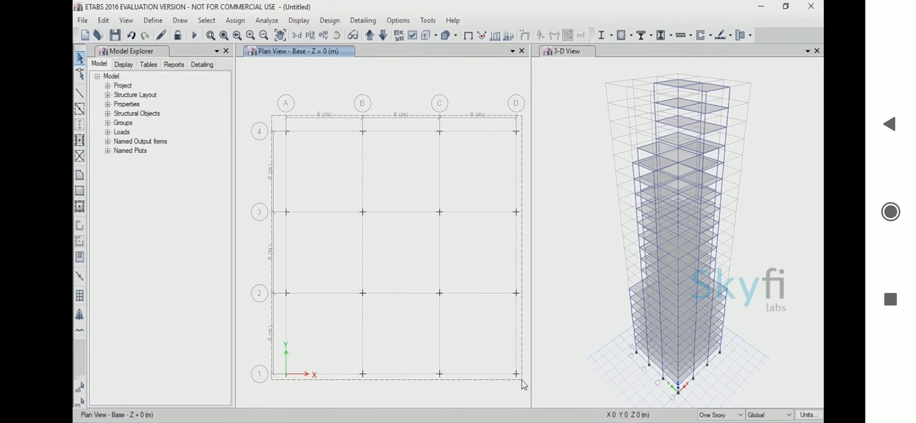
pyautogui.click(235, 20)
pyautogui.moveTo(251, 35)
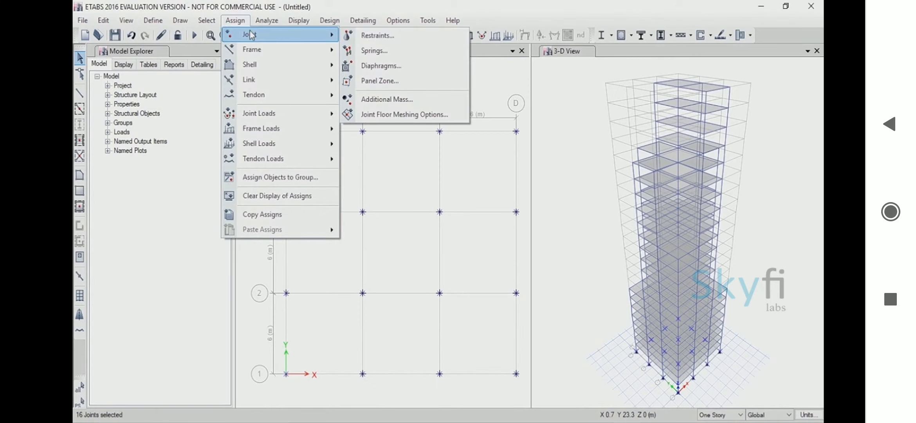
pyautogui.click(377, 36)
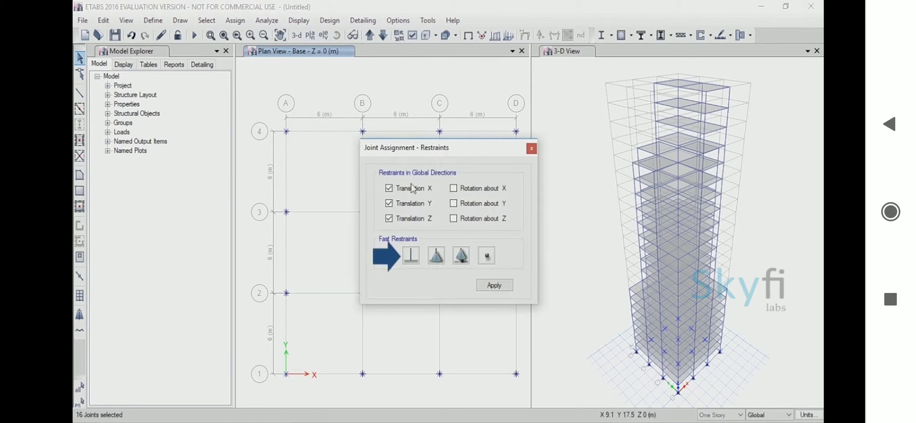
pyautogui.click(410, 255)
pyautogui.click(495, 290)
pyautogui.click(414, 284)
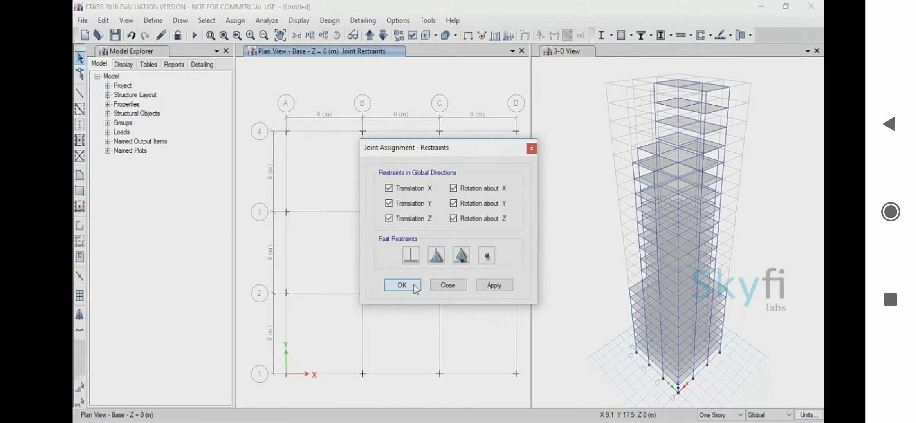
# Auto-draw cladding around the building using the Use Floors option.
pyautogui.click(179, 21)
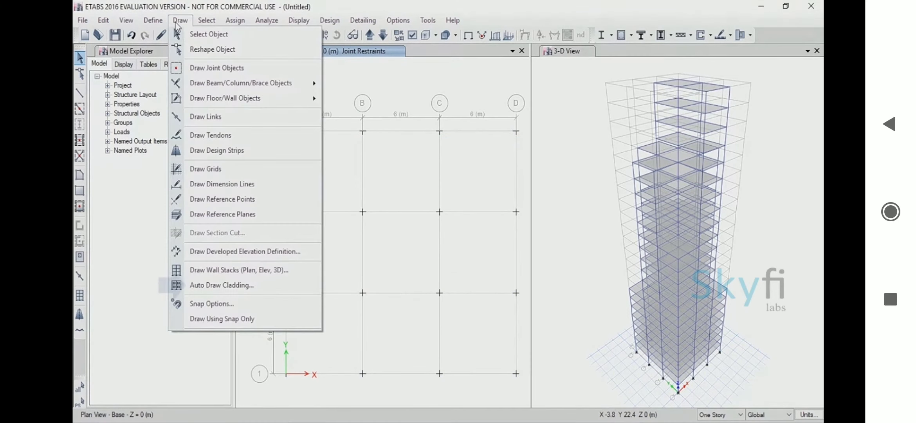
pyautogui.click(252, 283)
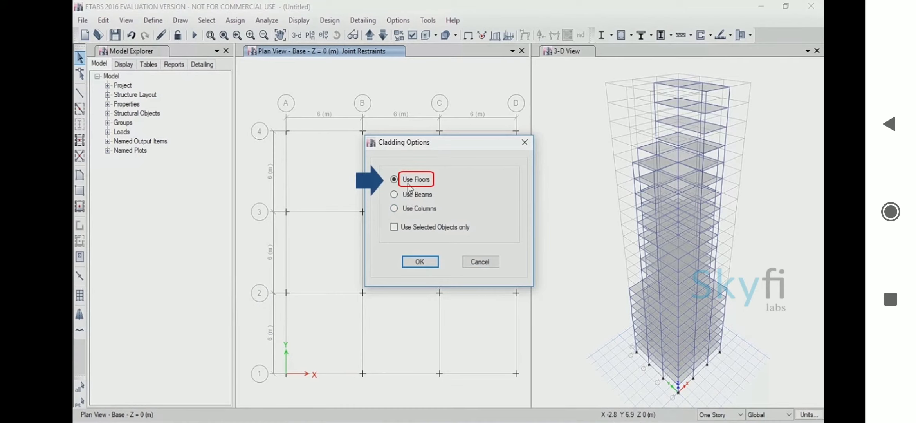
pyautogui.click(424, 266)
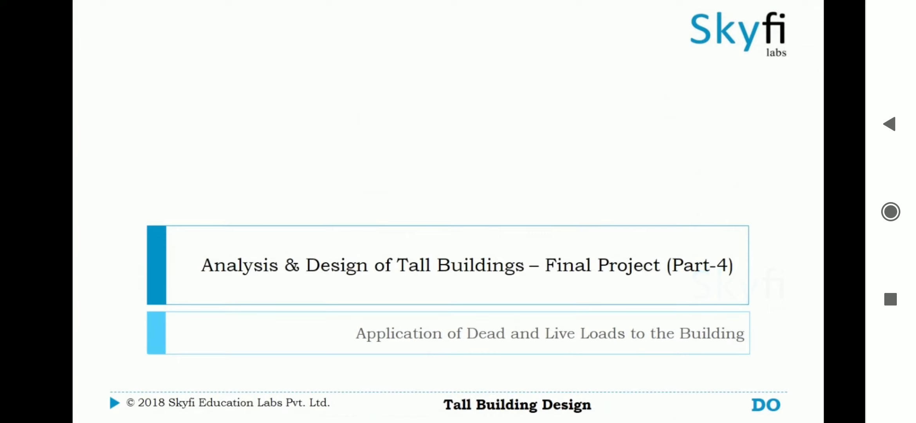
# Leave the full-screen video and go to the next lesson on the Skyfi Labs course page in the phone browser.
pyautogui.click(449, 211)
pyautogui.click(832, 389)
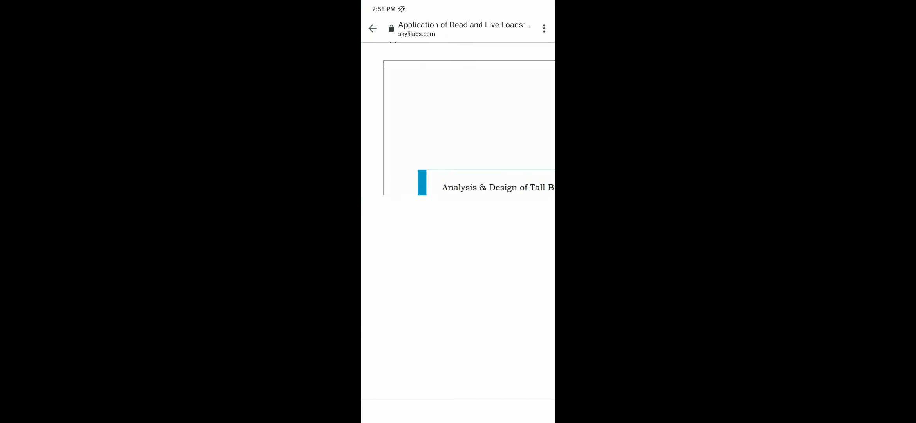
pyautogui.click(501, 189)
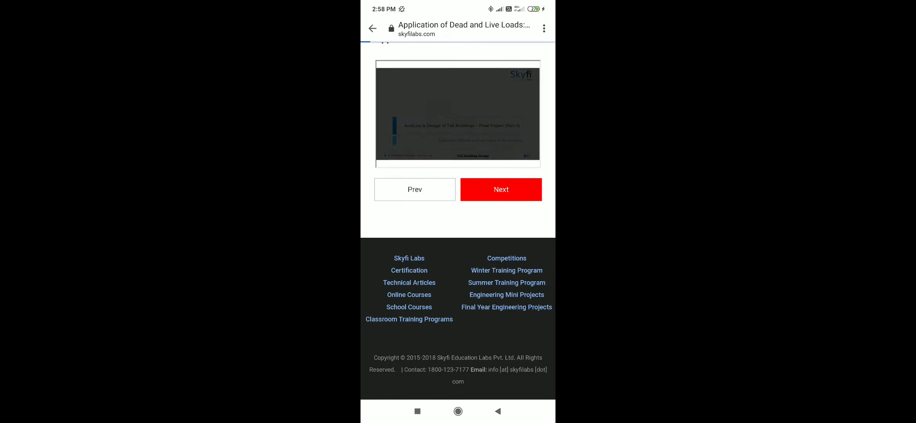
pyautogui.moveTo(458, 6); pyautogui.dragTo(458, 235)
pyautogui.click(458, 368)
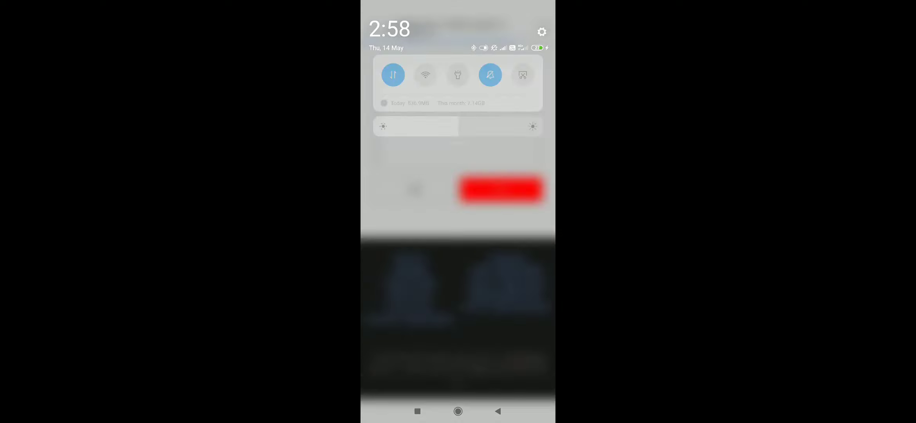
pyautogui.moveTo(458, 6); pyautogui.dragTo(458, 235)
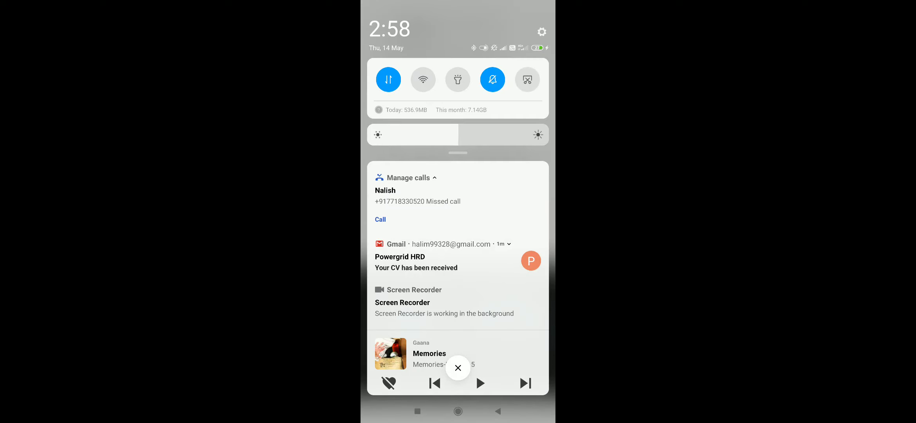
pyautogui.click(458, 368)
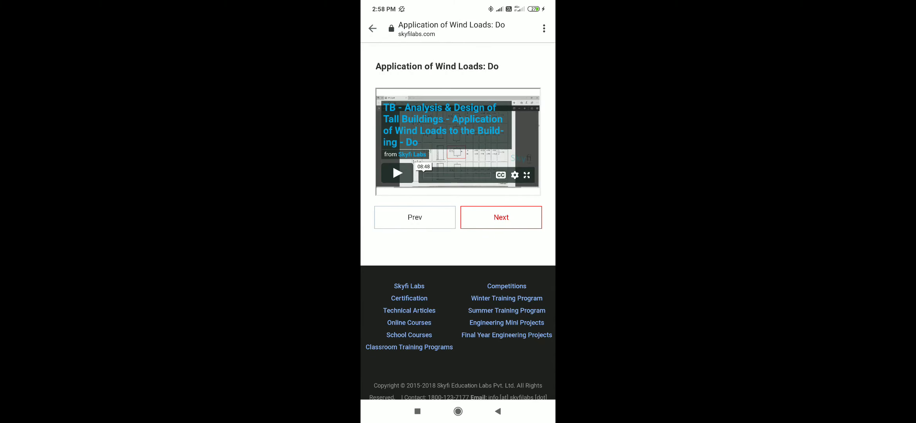
# Play the "Application of Wind Loads: Do" lesson video in full screen.
pyautogui.click(397, 173)
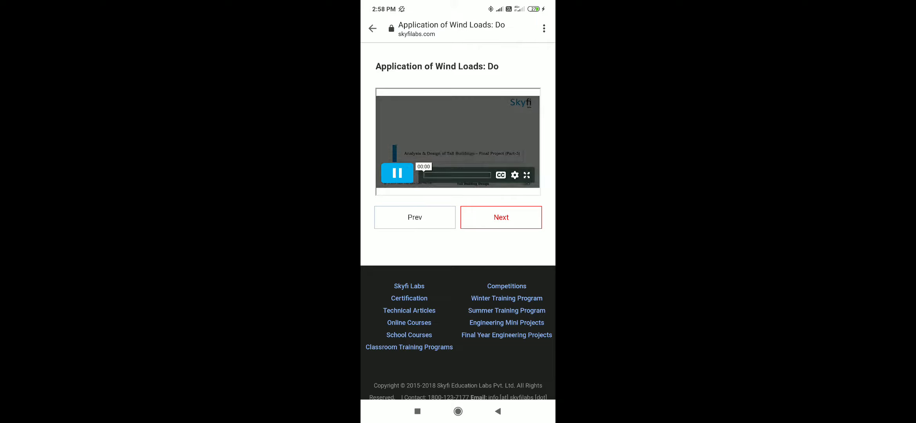
pyautogui.click(526, 175)
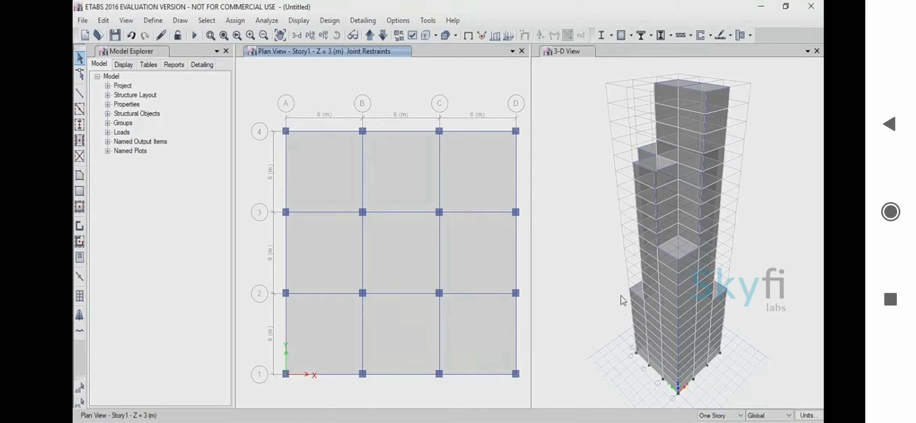
# Add a load pattern named Wind of type Wind with the Indian IS875:1987 auto lateral load.
pyautogui.click(153, 20)
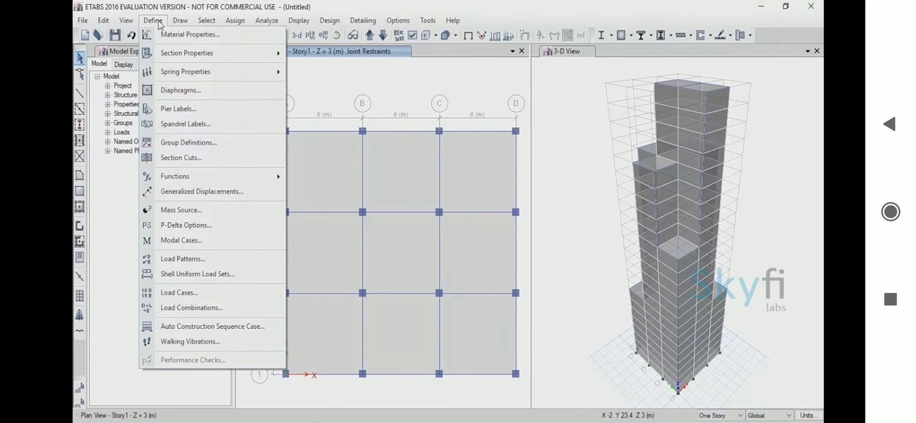
pyautogui.click(204, 258)
pyautogui.doubleClick(286, 187)
pyautogui.write('Wind')
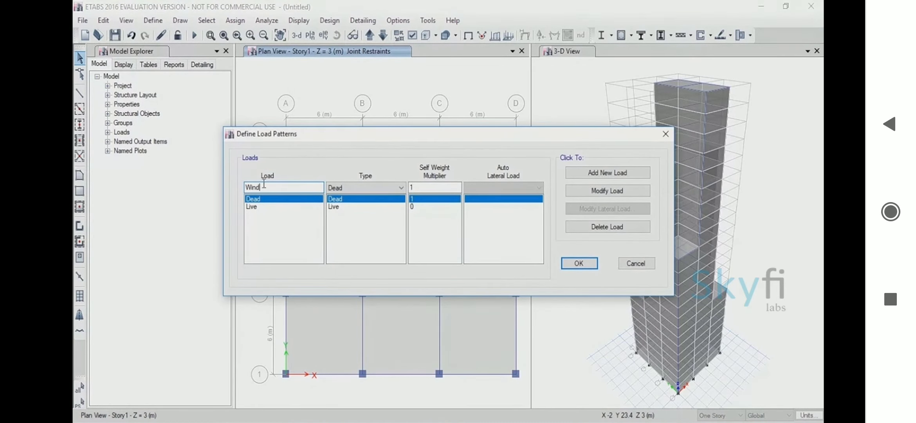
pyautogui.click(344, 187)
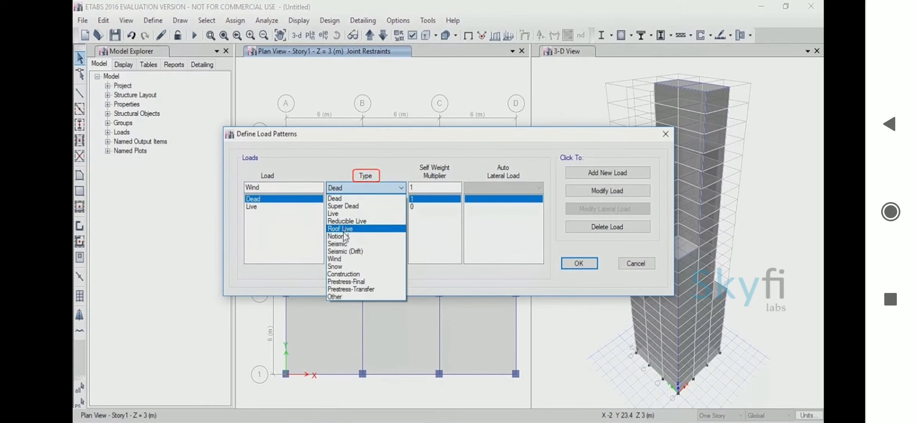
pyautogui.click(335, 259)
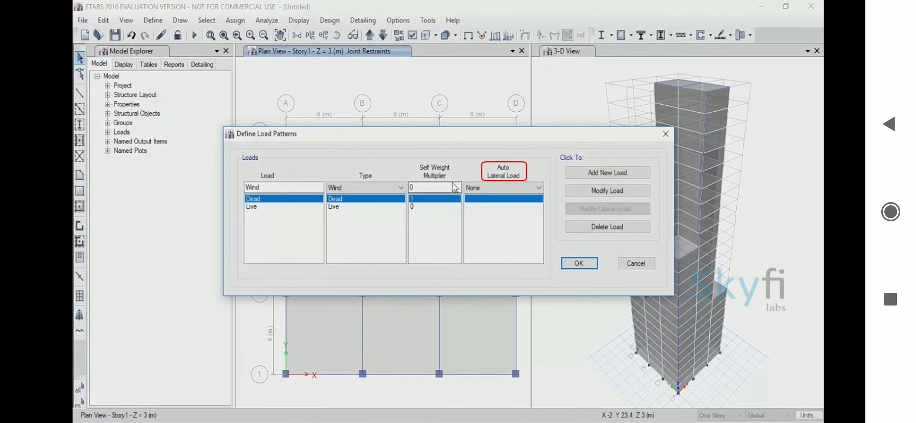
pyautogui.click(481, 187)
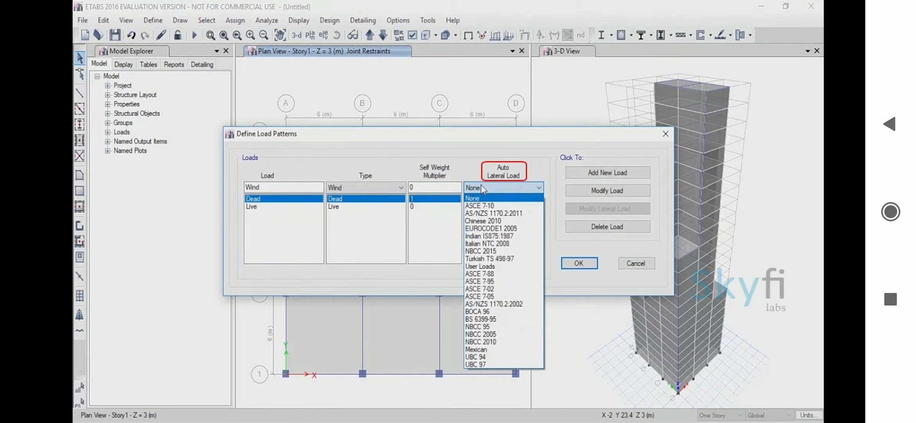
pyautogui.click(485, 236)
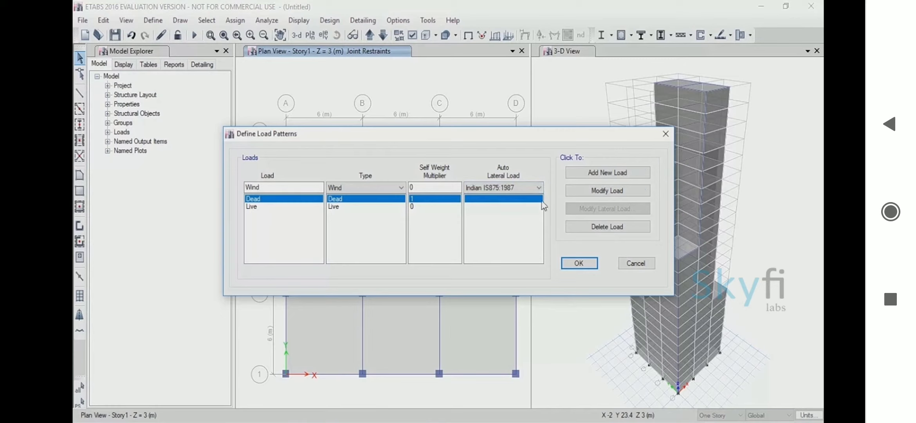
pyautogui.click(580, 177)
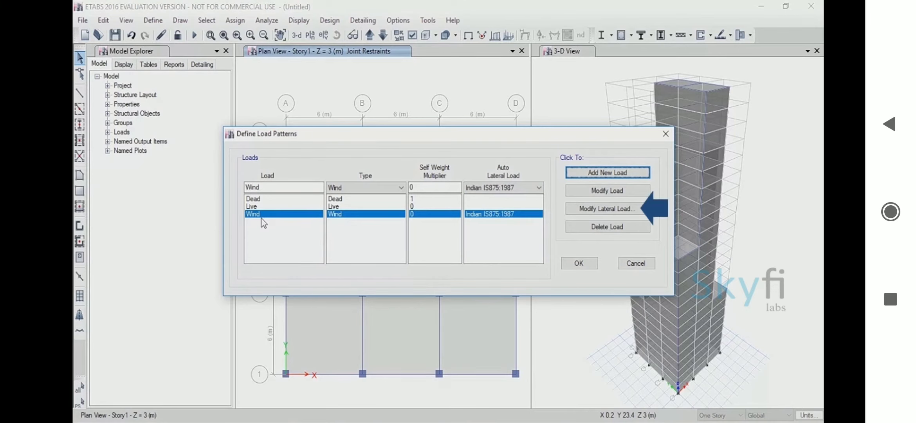
# Open the Wind pattern's lateral load settings, consult the basic wind speed provisions in 875_3.pdf, and set the wind speed Vb to 33 m/s.
pyautogui.click(574, 209)
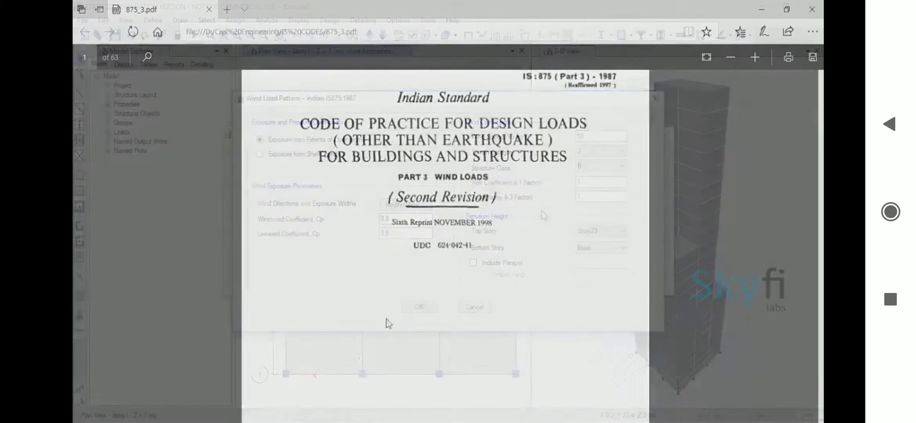
pyautogui.scroll(-15, 408, 281)
pyautogui.scroll(-20, 408, 281)
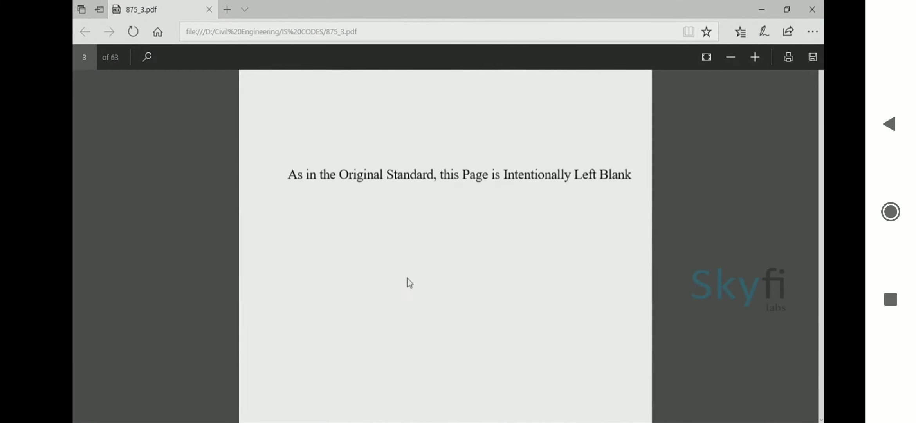
pyautogui.scroll(-20, 409, 281)
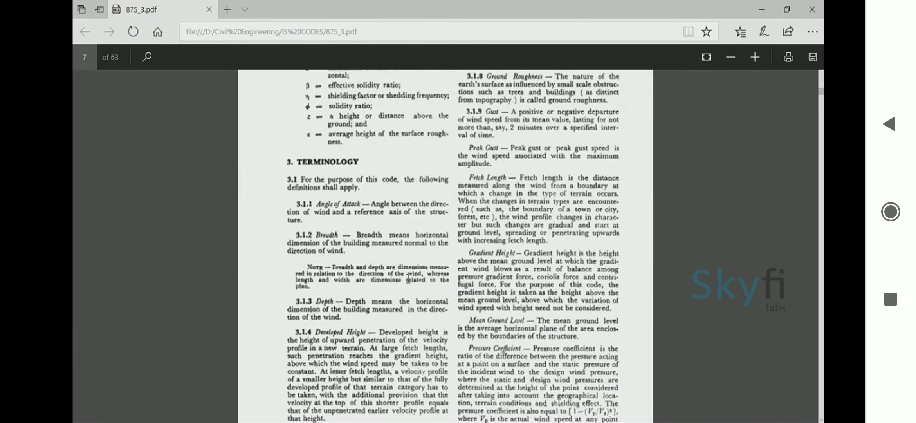
pyautogui.scroll(-8, 408, 280)
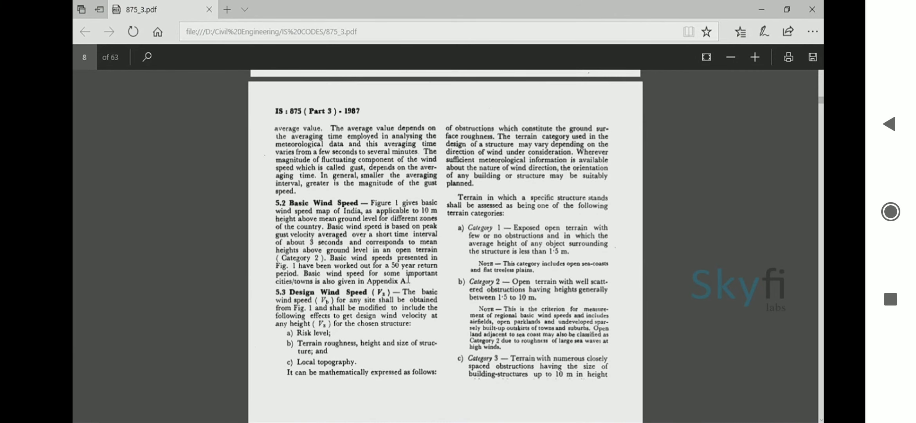
pyautogui.scroll(-15, 407, 279)
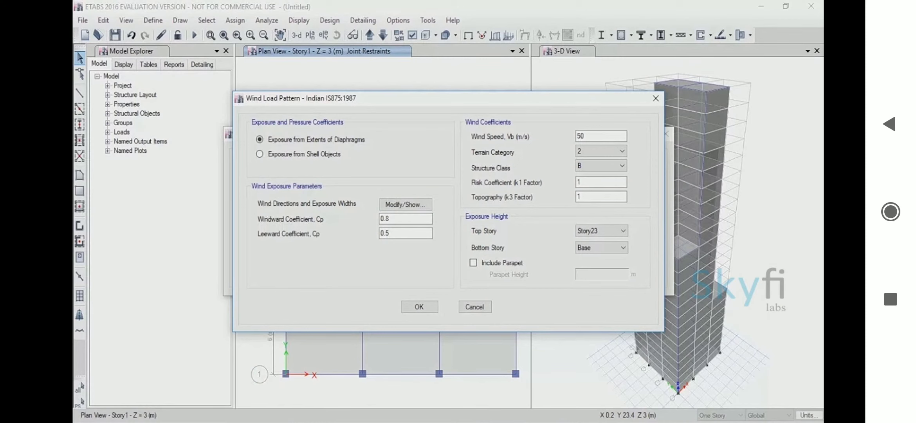
pyautogui.moveTo(589, 137); pyautogui.dragTo(573, 139)
pyautogui.write('33')
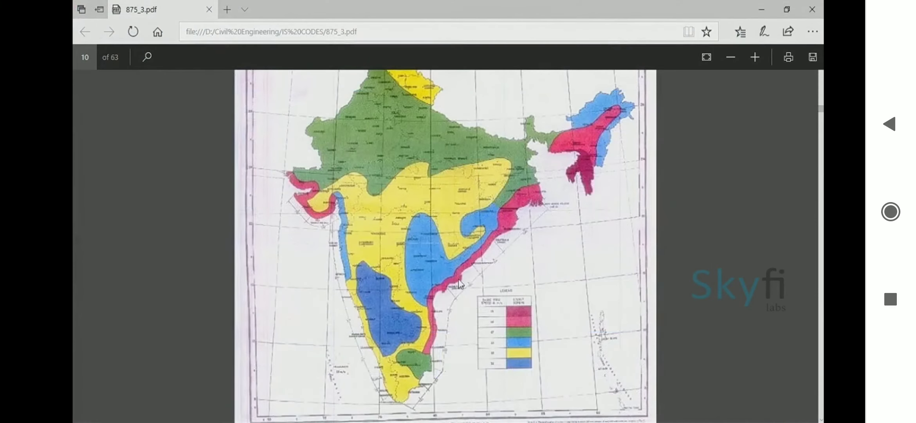
# Consult the terrain category definitions in the IS 875 code and set the Wind pattern's terrain category to 3.
pyautogui.scroll(6, 459, 280)
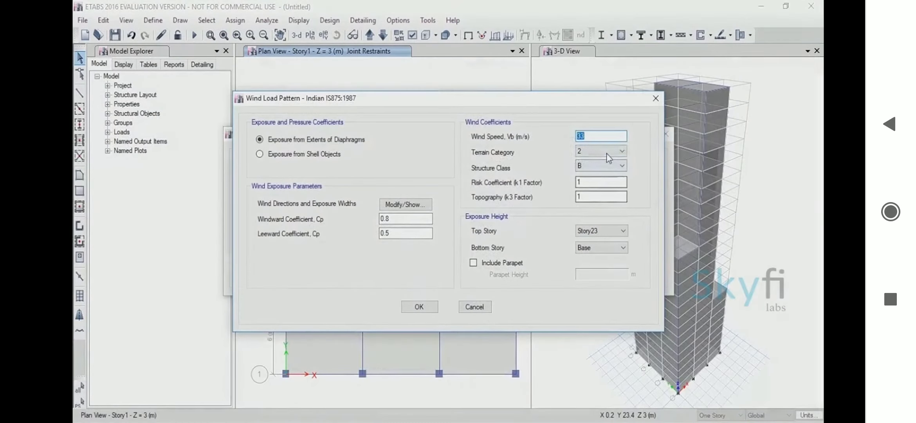
pyautogui.click(607, 154)
pyautogui.click(597, 173)
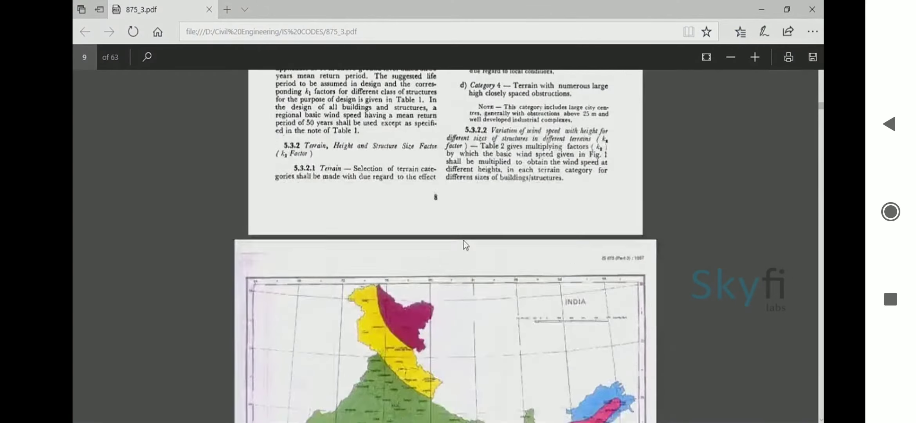
# Consult the building size classes in the IS 875 code, set the structure class to C, and review the code's risk coefficient table.
pyautogui.scroll(-20, 463, 243)
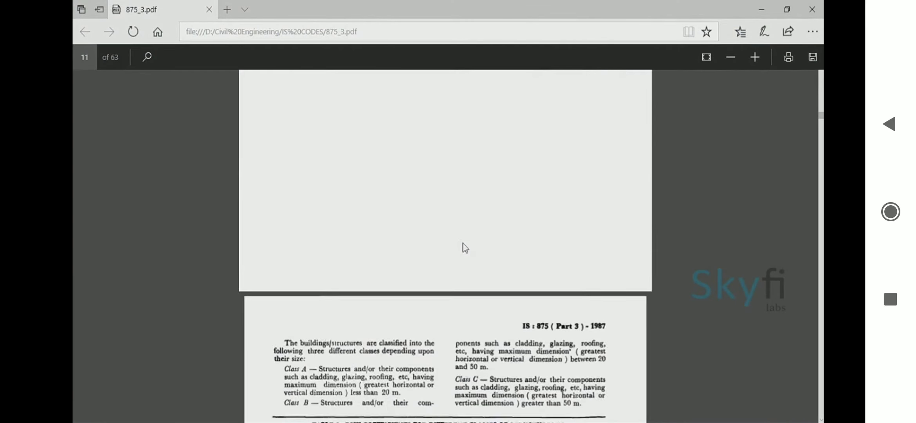
pyautogui.scroll(-2, 463, 244)
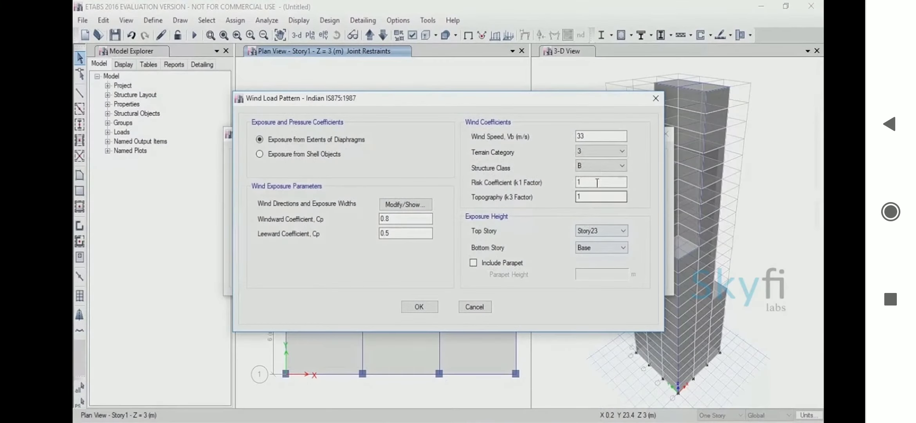
pyautogui.click(595, 168)
pyautogui.click(596, 191)
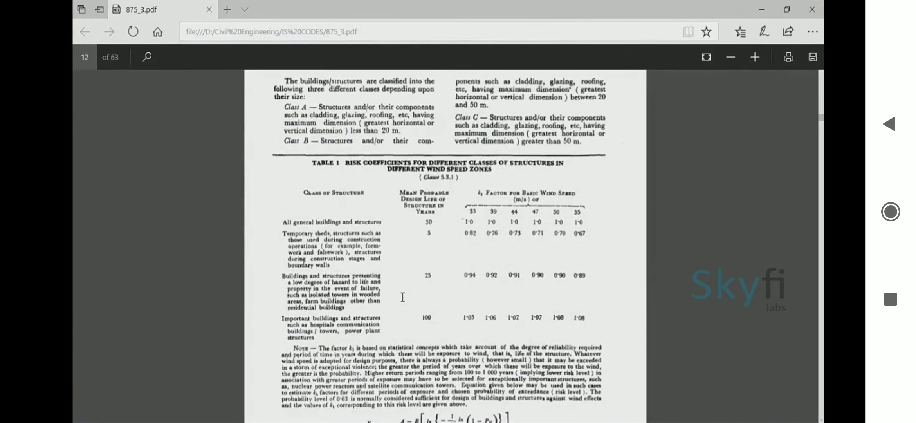
pyautogui.scroll(-10, 403, 296)
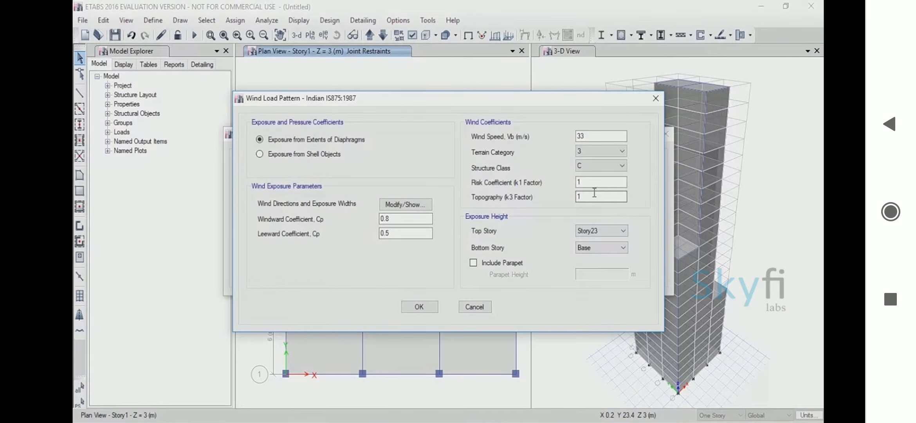
# Accept the wind load parameters and the load pattern definitions, and display the elevation along grid line A.
pyautogui.click(433, 307)
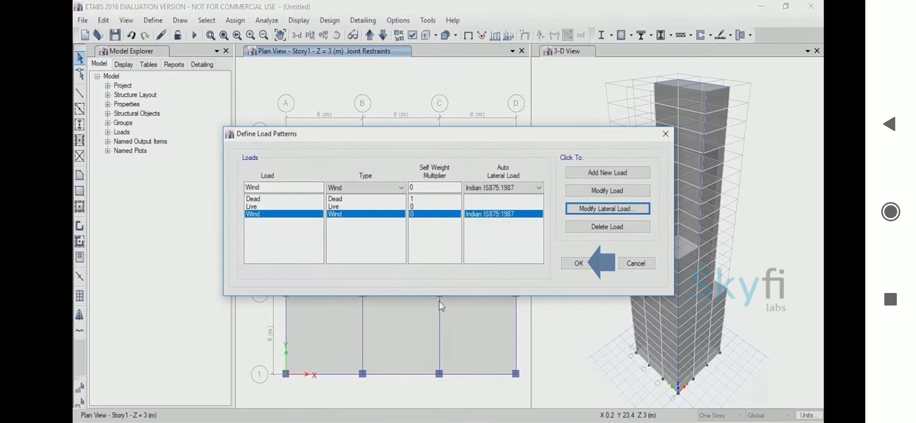
pyautogui.click(579, 263)
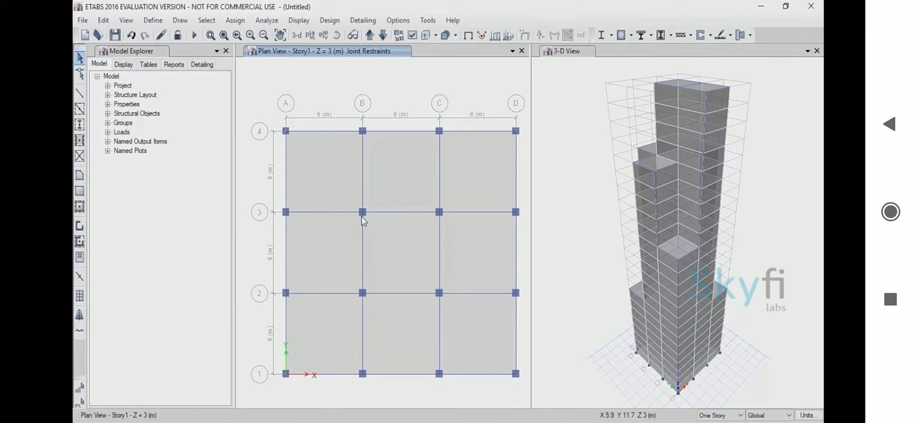
pyautogui.click(324, 35)
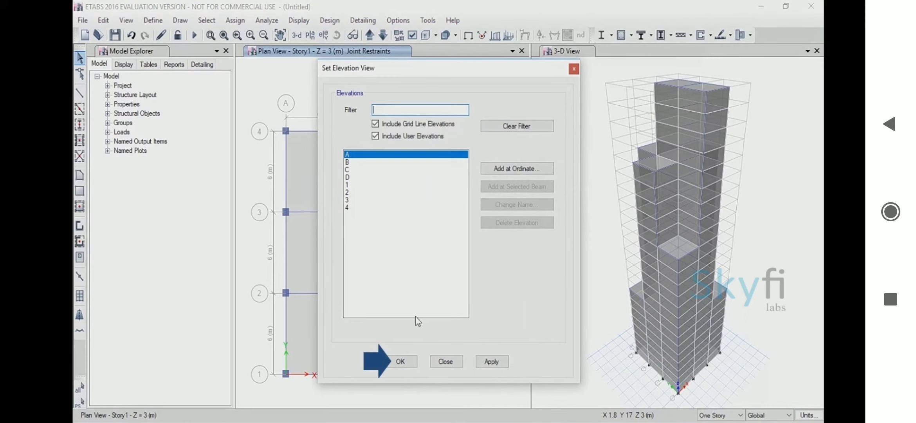
pyautogui.click(397, 362)
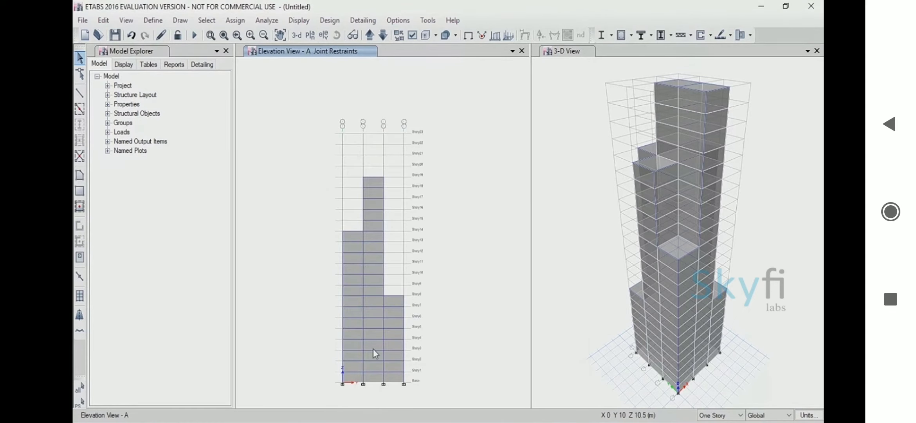
# Make selections apply to all stories and select all cladding shells in the three bays of elevation A.
pyautogui.click(710, 420)
pyautogui.click(356, 236)
pyautogui.click(367, 237)
pyautogui.click(397, 301)
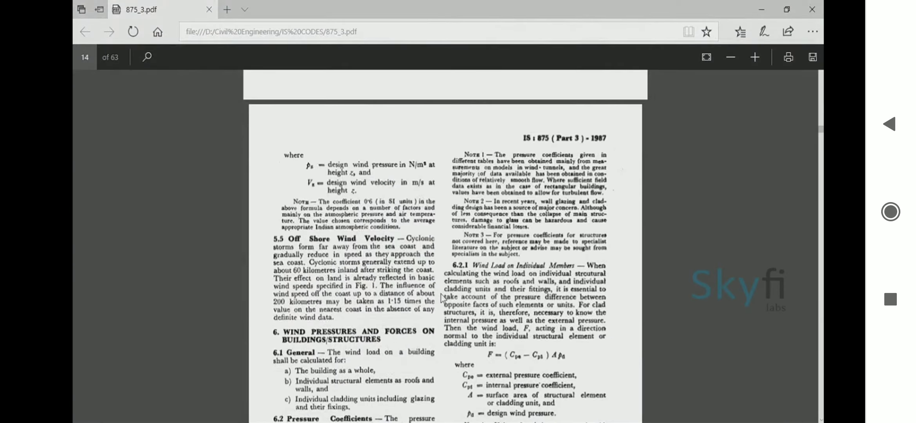
# Examine Table 4 in 875_3.pdf for the external pressure coefficients for walls of rectangular clad buildings.
pyautogui.scroll(-5, 442, 299)
pyautogui.scroll(-8, 441, 299)
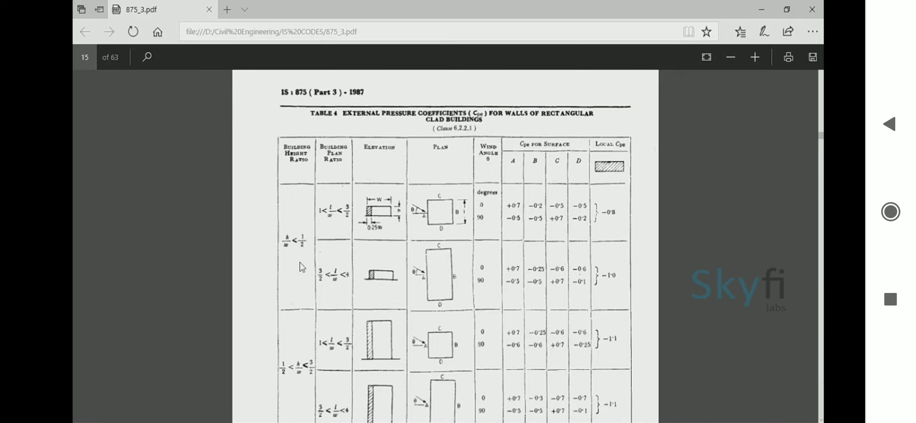
pyautogui.scroll(-3, 315, 251)
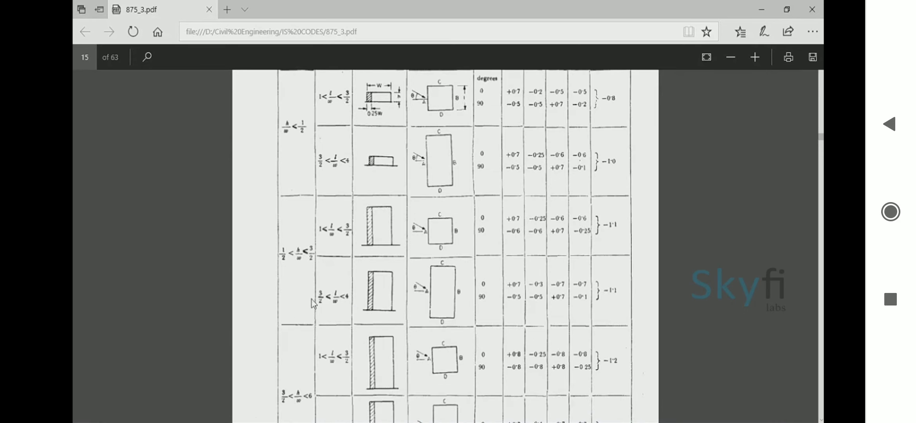
pyautogui.scroll(-2, 311, 299)
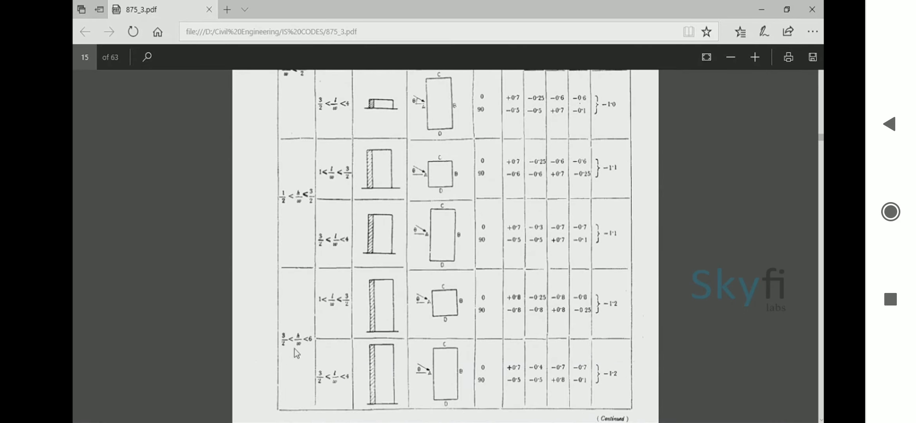
pyautogui.click(755, 57)
pyautogui.scroll(-4, 313, 270)
pyautogui.scroll(2, 313, 269)
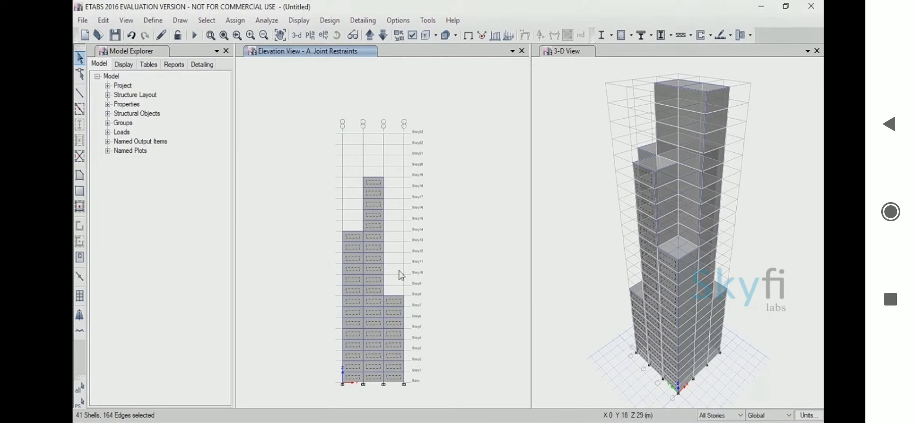
# Assign a windward wind pressure coefficient Cp of +0.8 for the Wind pattern to the selected cladding shells on elevation A.
pyautogui.click(239, 20)
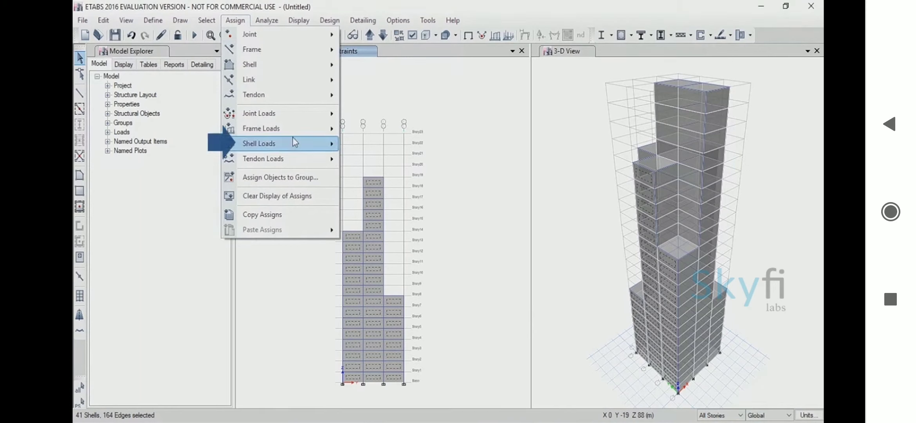
pyautogui.moveTo(295, 142)
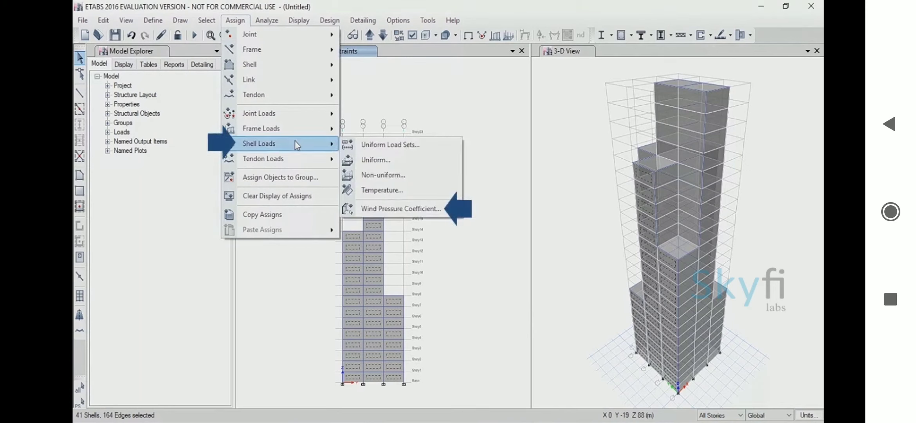
pyautogui.click(372, 208)
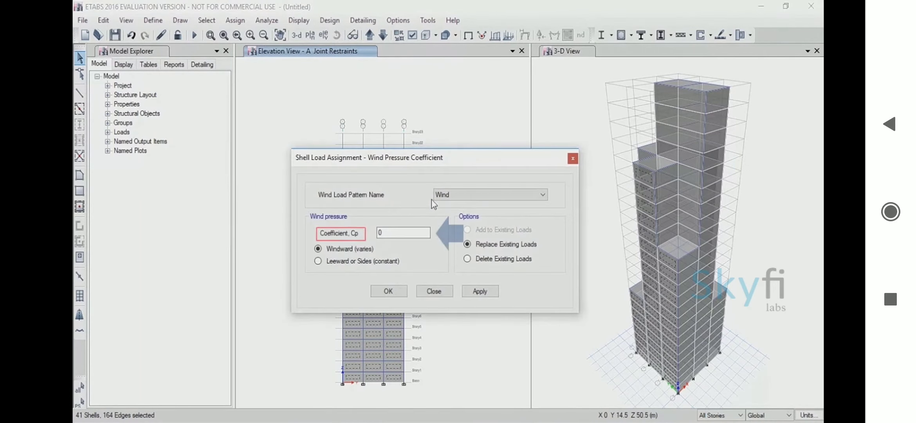
pyautogui.press('Tab')
pyautogui.write('+0.8')
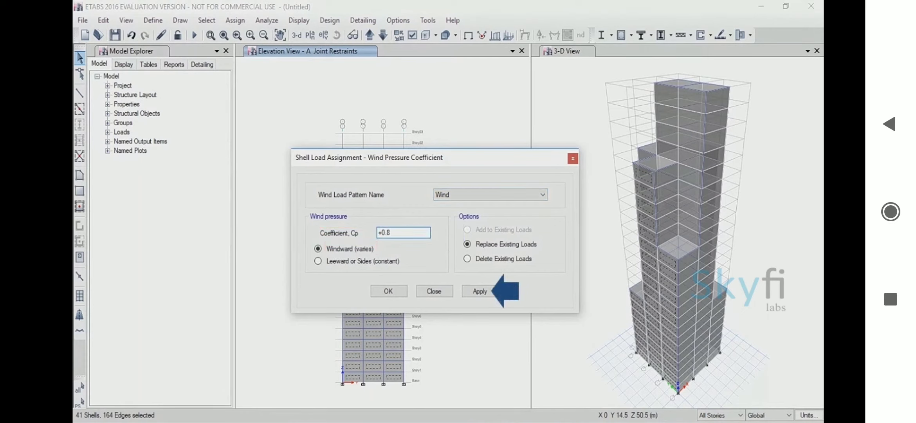
pyautogui.click(468, 293)
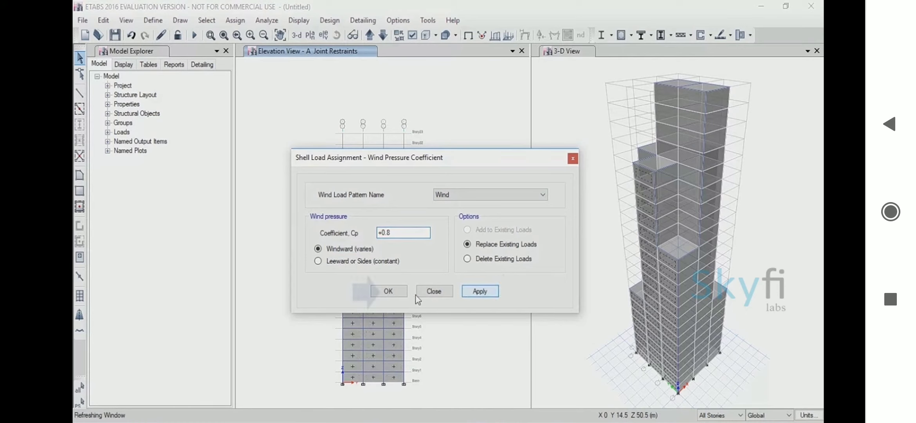
pyautogui.click(391, 291)
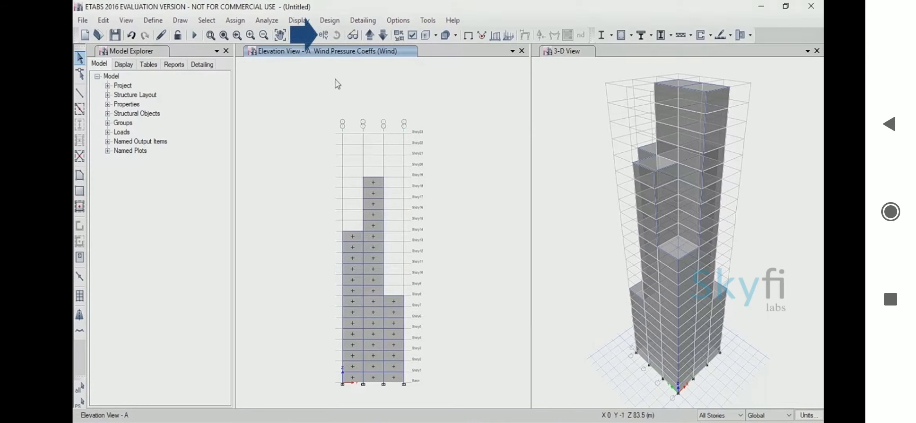
# Display the elevation along grid line B.
pyautogui.click(322, 36)
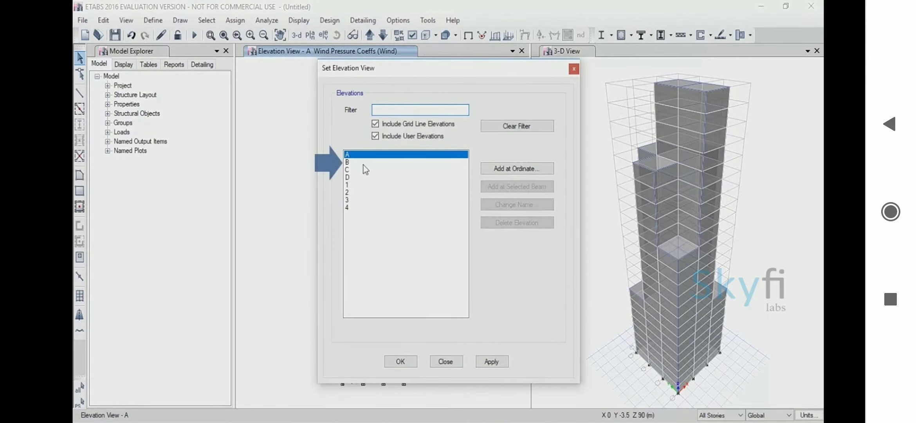
pyautogui.click(410, 163)
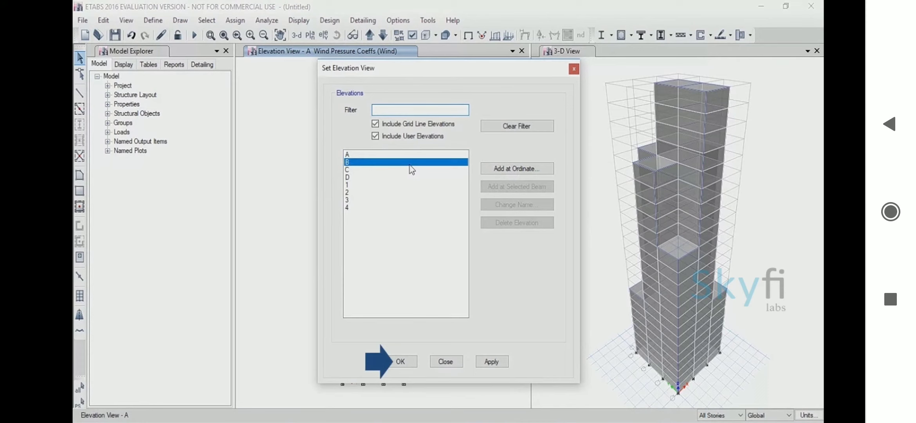
pyautogui.click(393, 362)
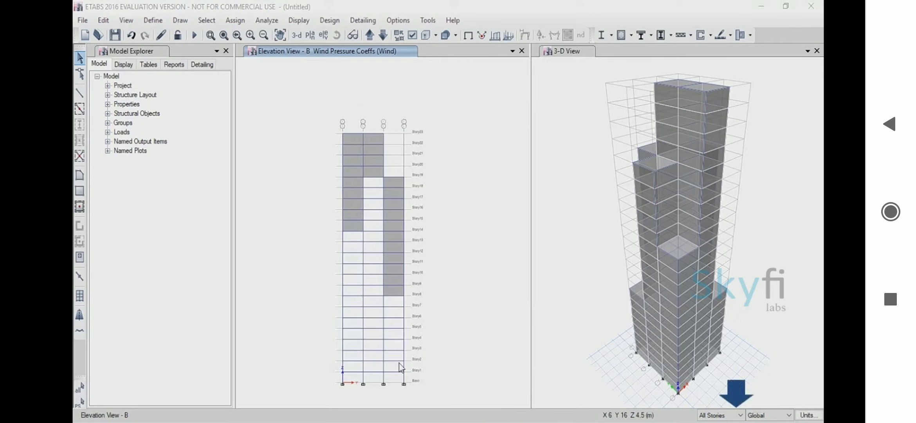
# Assign a windward wind pressure coefficient Cp of 0.8 for the Wind pattern to all cladding shells on elevation B.
pyautogui.click(355, 225)
pyautogui.click(368, 170)
pyautogui.click(392, 184)
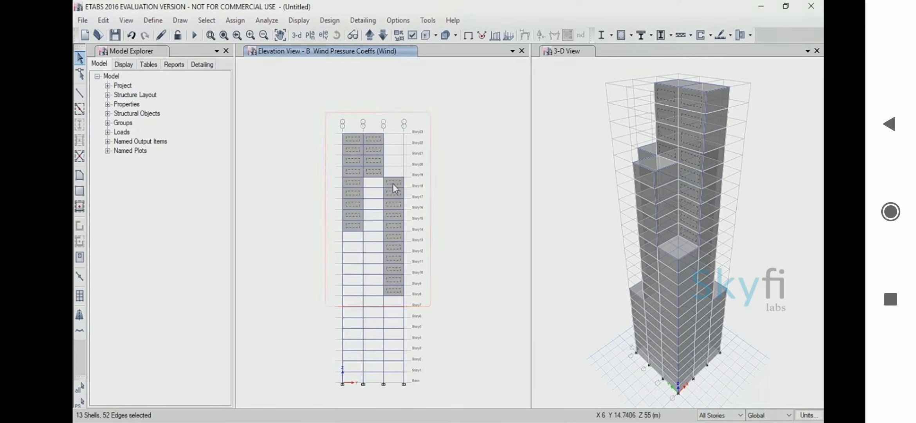
pyautogui.click(234, 20)
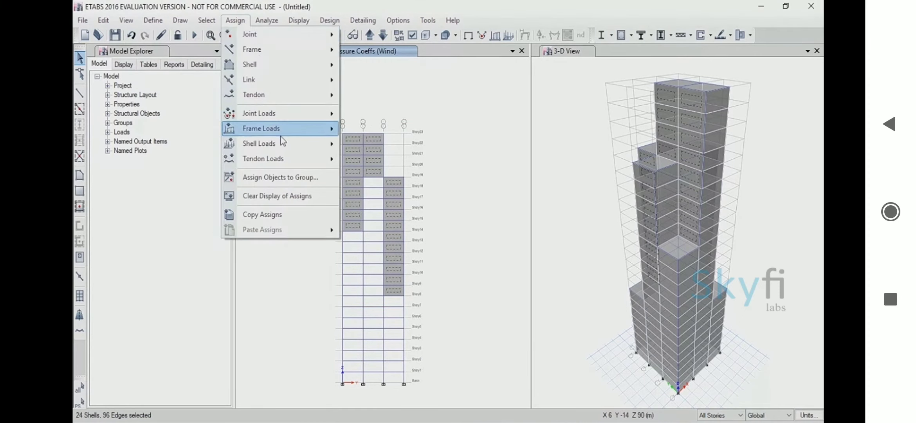
pyautogui.moveTo(266, 144)
pyautogui.click(381, 209)
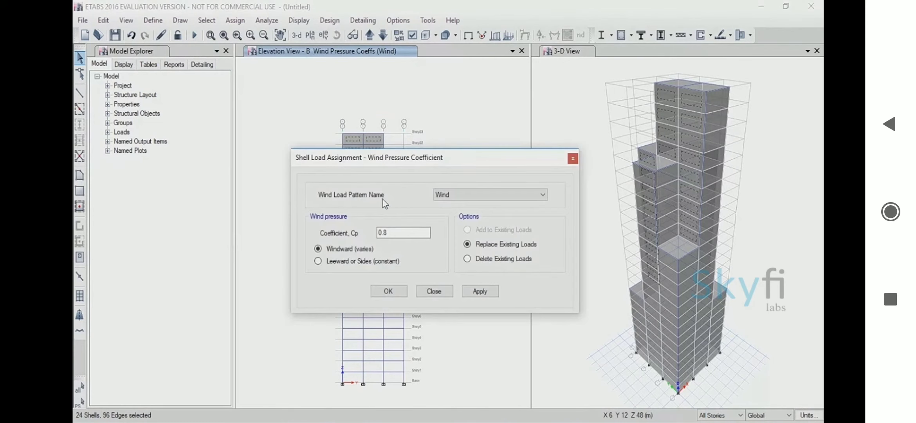
pyautogui.click(480, 291)
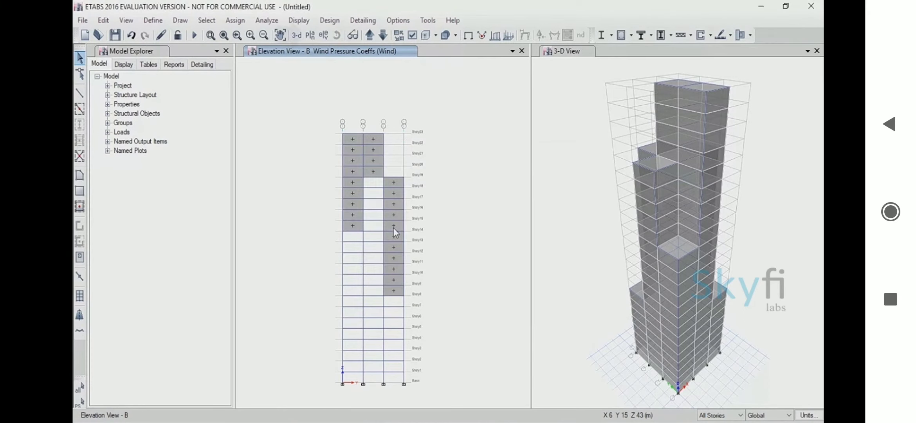
# Display the Story1 plan view to check the direction of the assigned wind pressure coefficients.
pyautogui.click(310, 35)
pyautogui.scroll(-2, 495, 302)
pyautogui.click(411, 308)
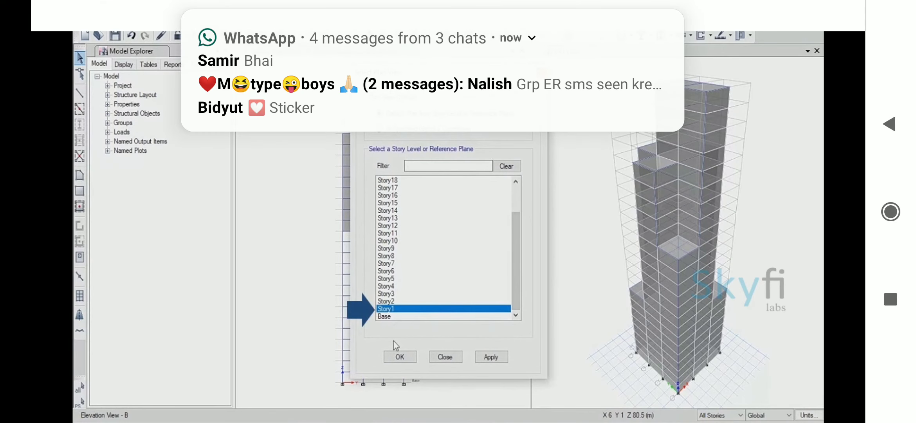
pyautogui.click(403, 361)
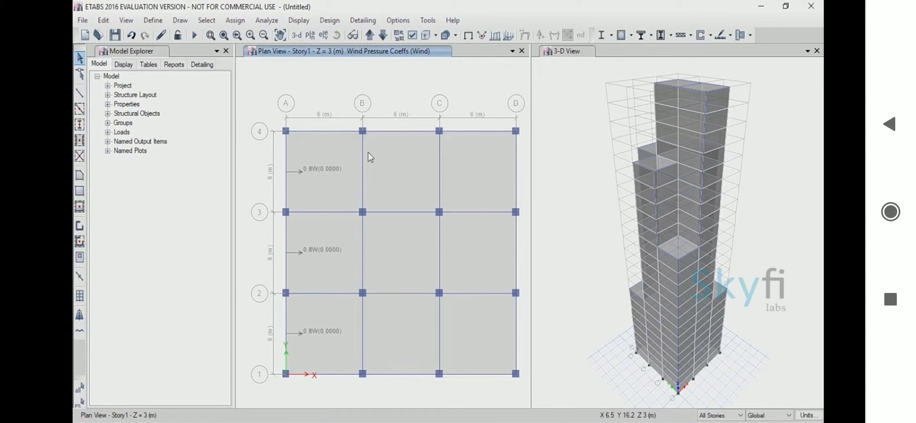
# Display the elevation along grid line D.
pyautogui.click(323, 35)
pyautogui.click(353, 178)
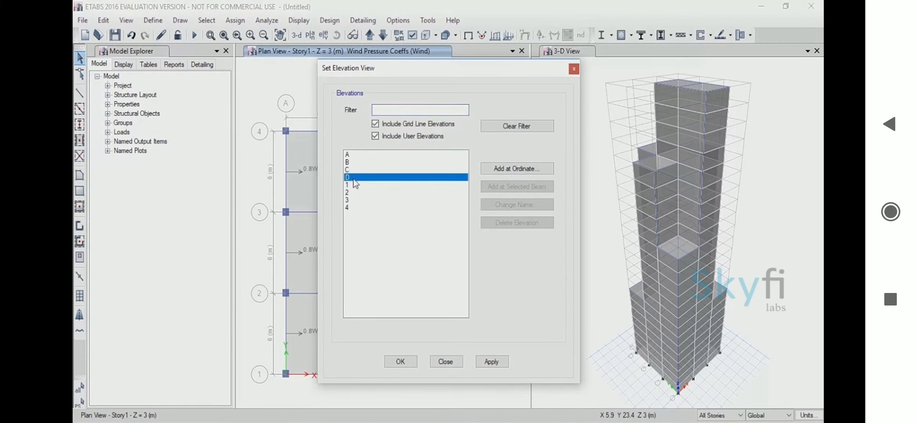
pyautogui.click(400, 361)
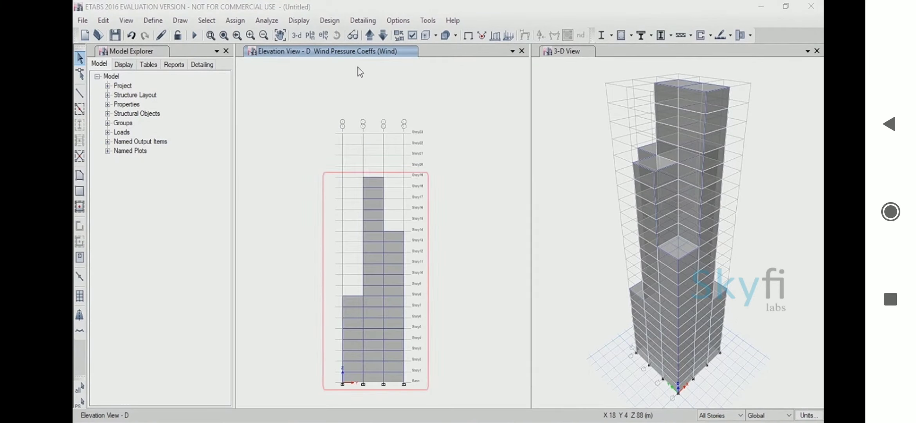
# Assign a leeward or sides (constant) wind pressure coefficient Cp of -0.25 for the Wind pattern to all cladding shells on elevation D.
pyautogui.click(352, 301)
pyautogui.click(380, 311)
pyautogui.click(394, 312)
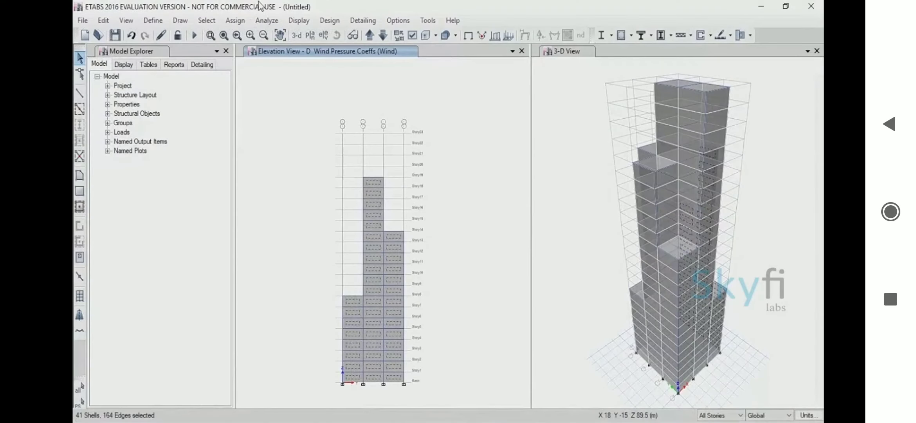
pyautogui.click(235, 20)
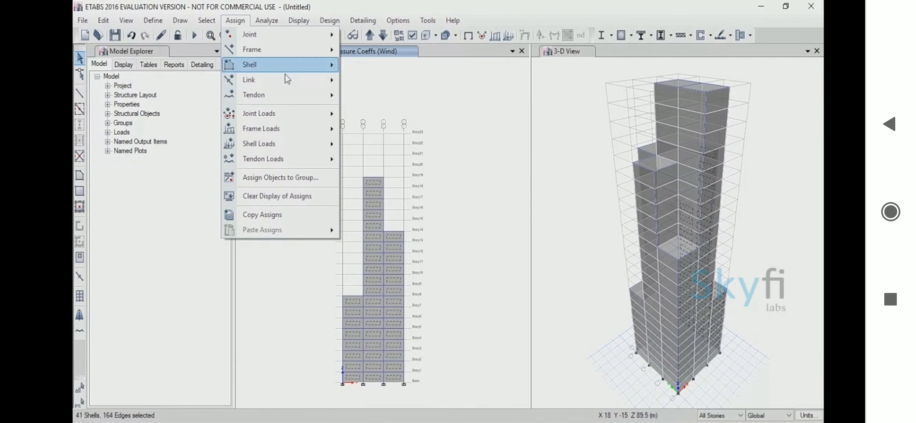
pyautogui.moveTo(305, 140)
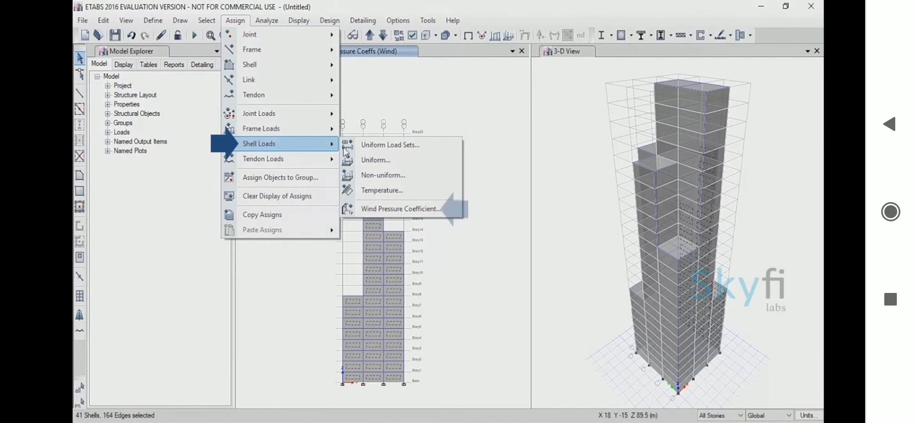
pyautogui.click(402, 211)
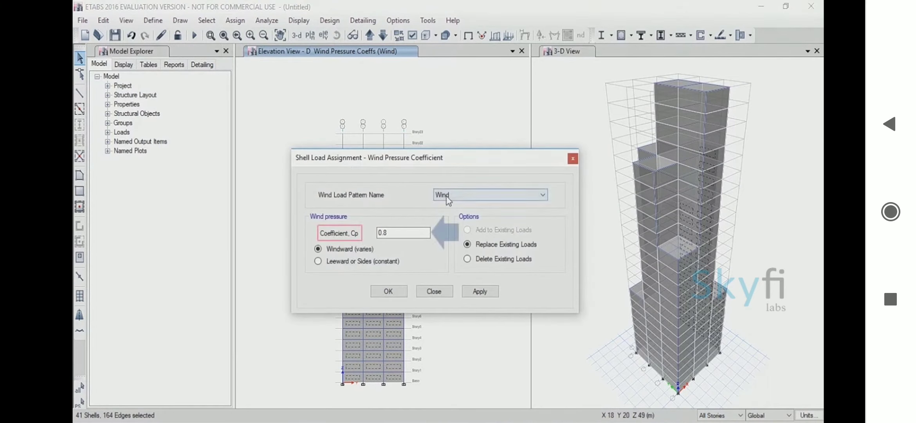
pyautogui.click(369, 263)
pyautogui.moveTo(398, 232); pyautogui.dragTo(372, 230)
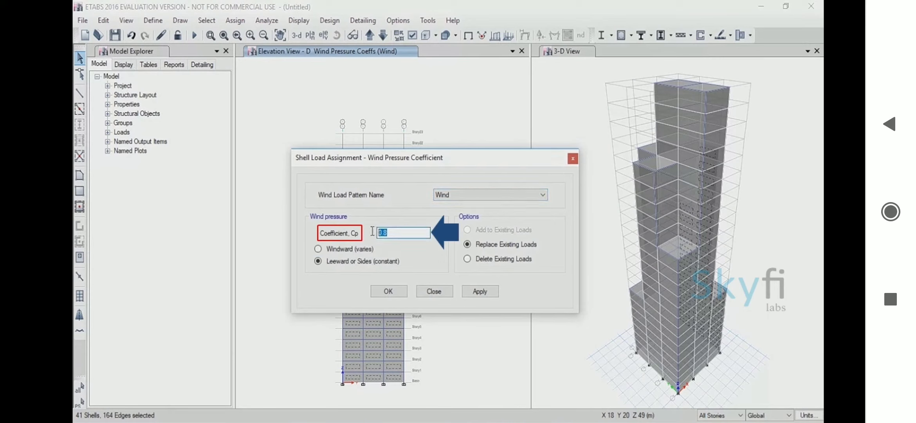
pyautogui.write('-0.25')
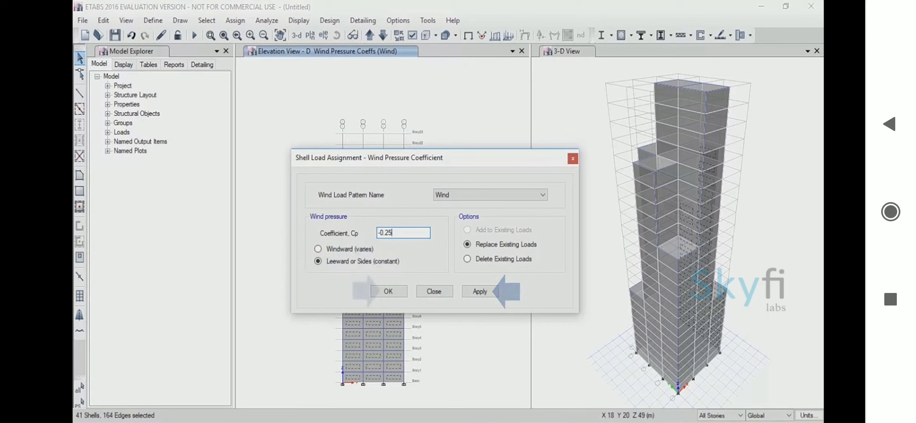
pyautogui.click(473, 293)
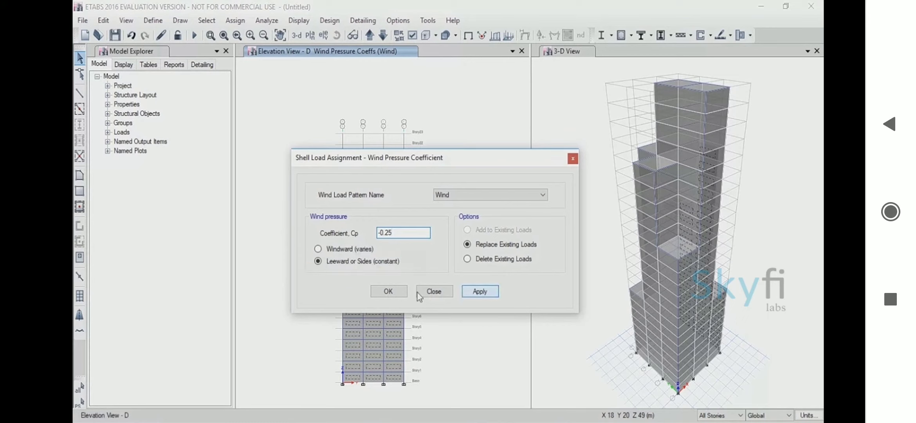
pyautogui.click(381, 294)
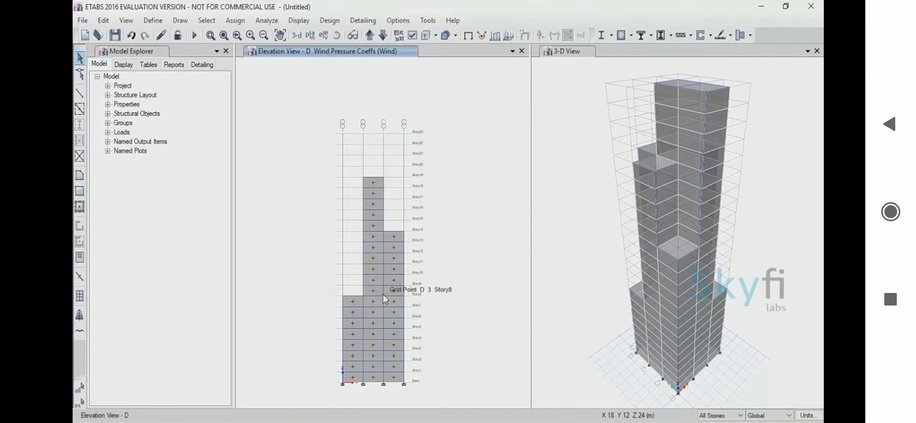
# Assign a leeward or sides (constant) wind pressure coefficient Cp of -0.25 for the Wind pattern to all cladding shells on elevation C.
pyautogui.click(326, 39)
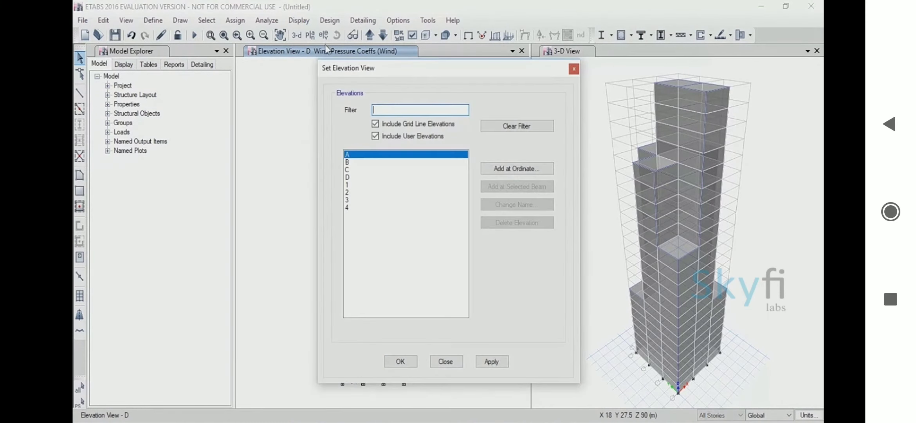
pyautogui.click(351, 171)
pyautogui.click(401, 361)
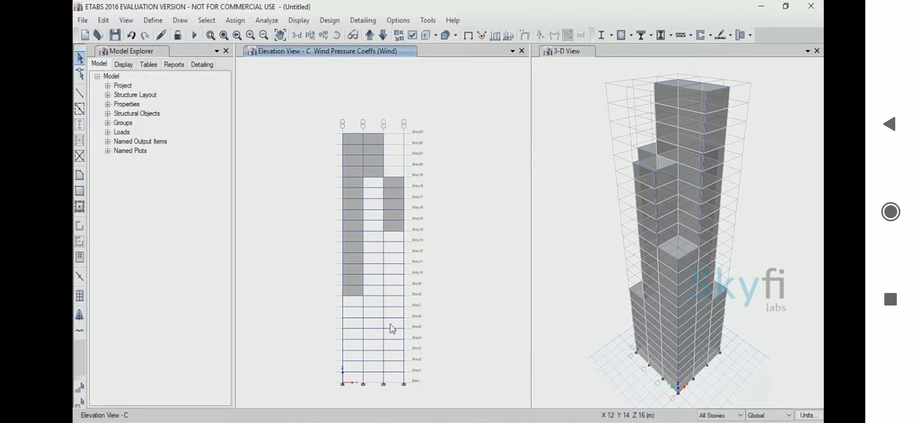
pyautogui.click(352, 293)
pyautogui.moveTo(395, 181); pyautogui.dragTo(395, 221)
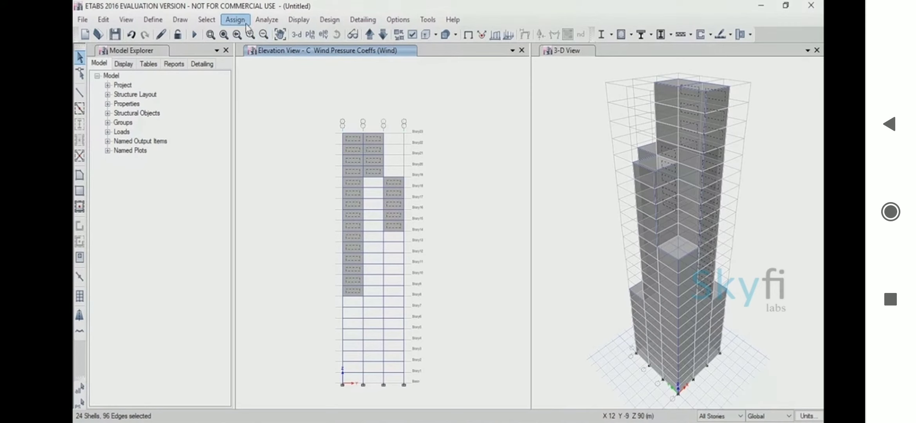
pyautogui.click(235, 19)
pyautogui.moveTo(265, 145)
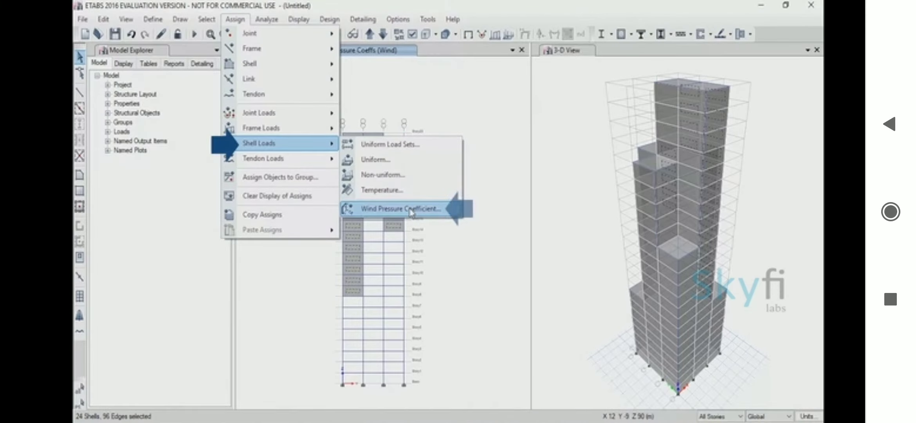
pyautogui.click(411, 209)
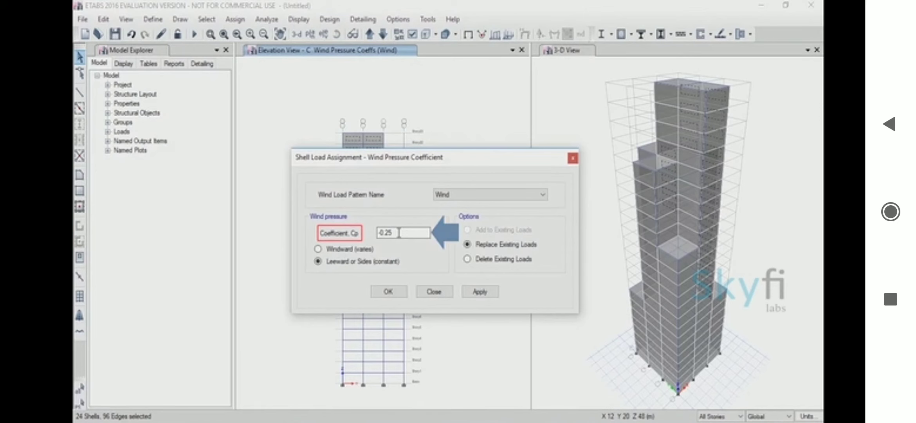
pyautogui.click(493, 291)
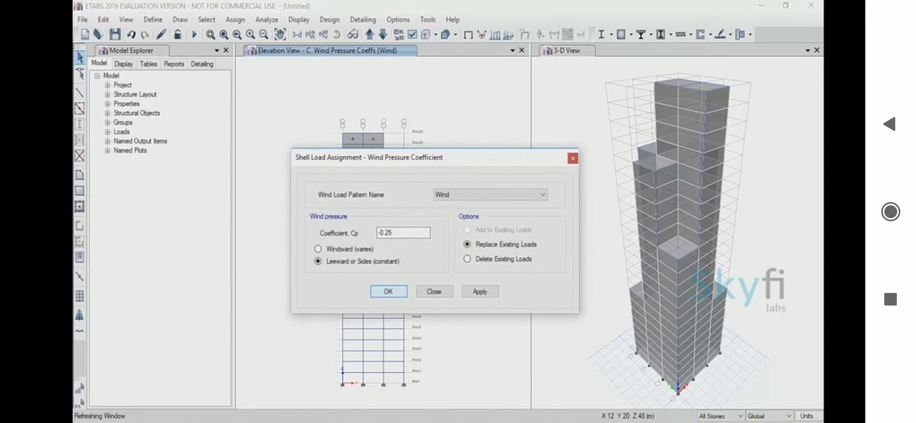
pyautogui.click(393, 292)
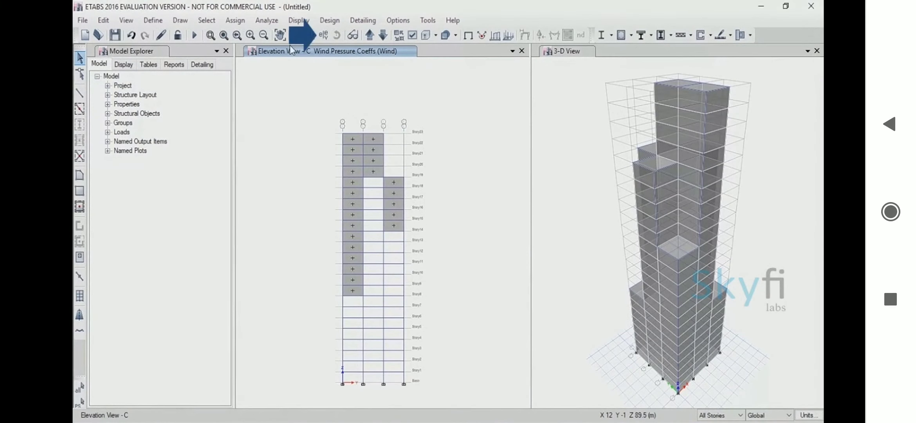
# Display the elevation along grid line 1 and select all cladding shells on it.
pyautogui.click(323, 35)
pyautogui.click(354, 185)
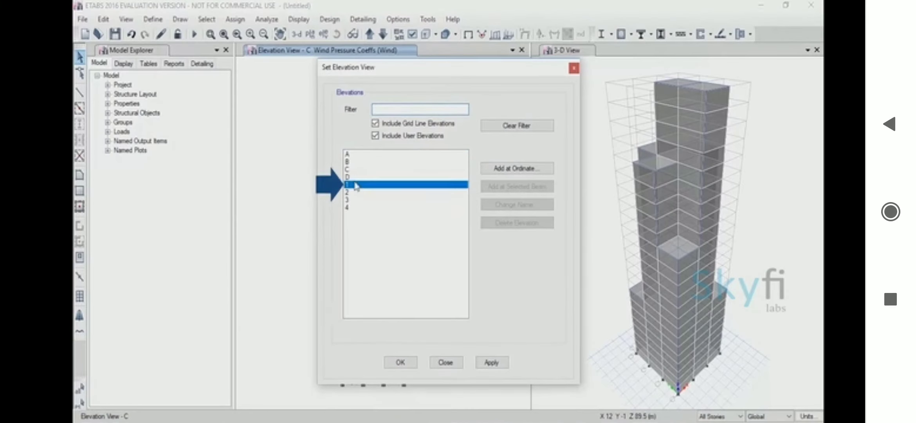
pyautogui.click(398, 360)
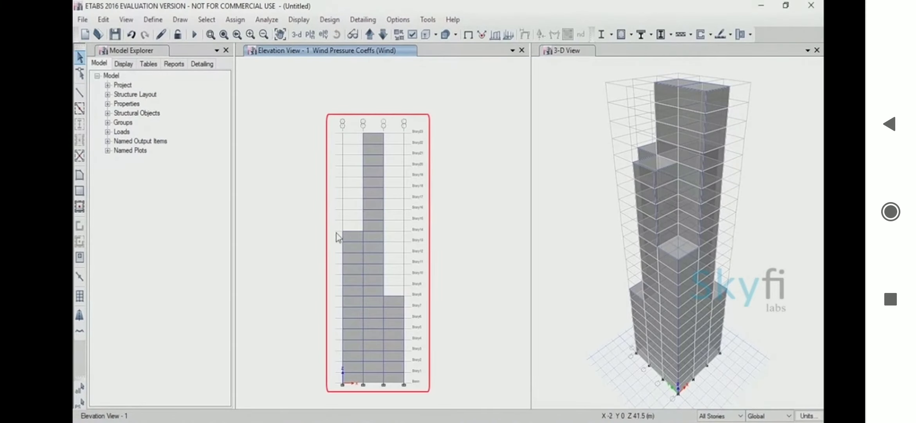
pyautogui.click(352, 237)
pyautogui.click(374, 236)
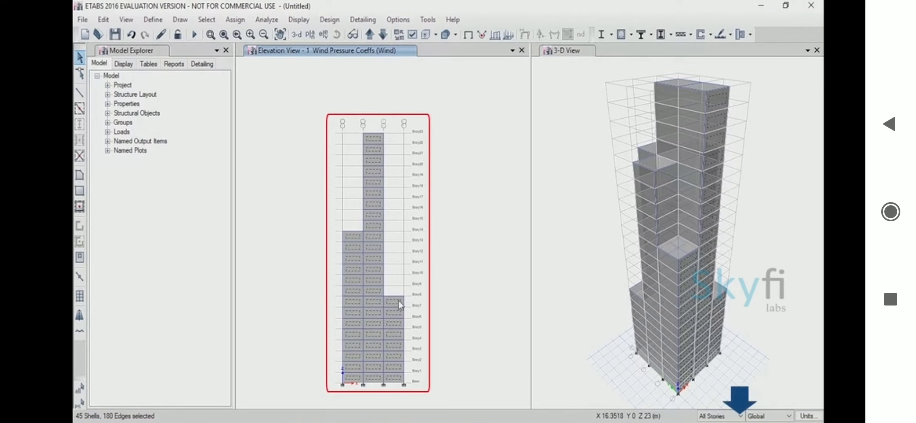
pyautogui.click(396, 303)
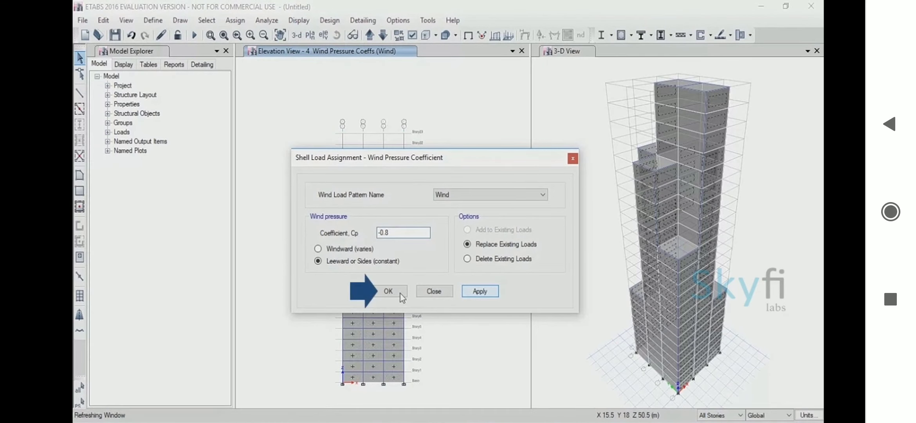
# Assign a leeward or sides (constant) wind pressure coefficient Cp of -0.8 for the Wind pattern to the cladding shells on elevation 4.
pyautogui.click(393, 293)
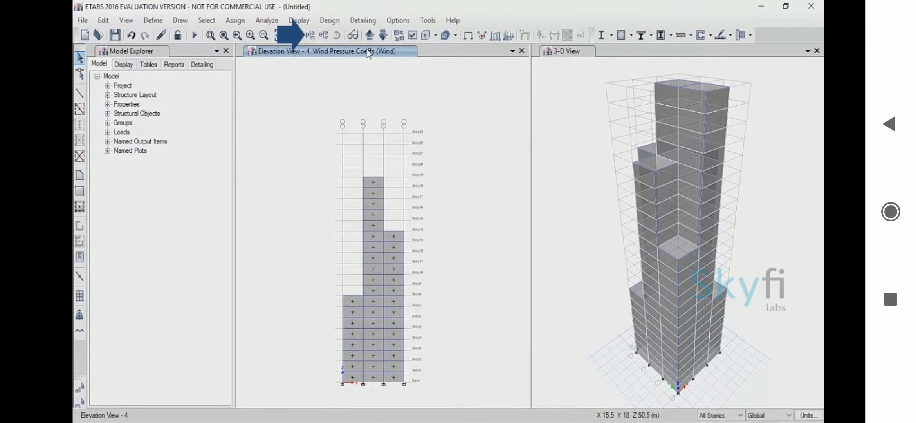
# Display the Story1, Story10, Story15 and Story23 plan views to check the assigned wind pressure coefficients and their directions.
pyautogui.click(314, 39)
pyautogui.scroll(-2, 391, 204)
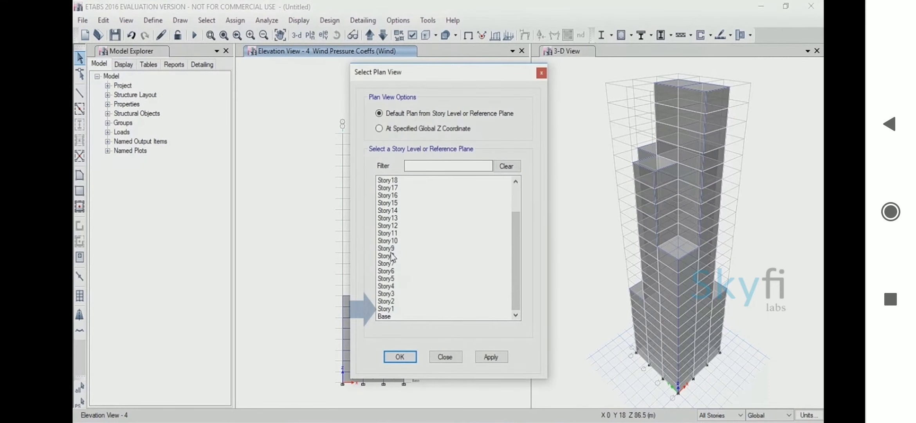
pyautogui.click(386, 309)
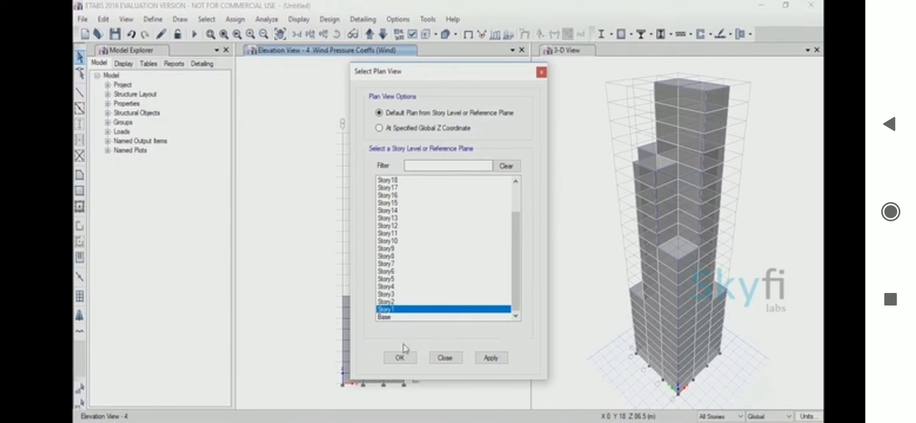
pyautogui.click(401, 357)
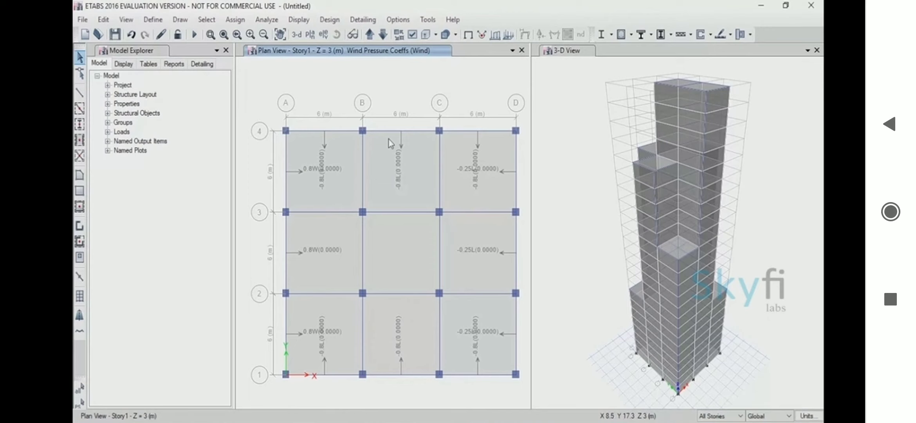
pyautogui.click(309, 35)
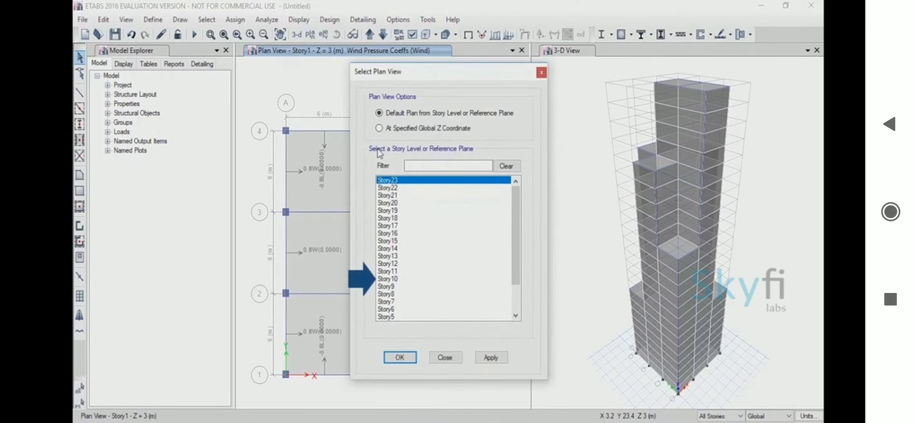
pyautogui.click(396, 279)
pyautogui.click(409, 357)
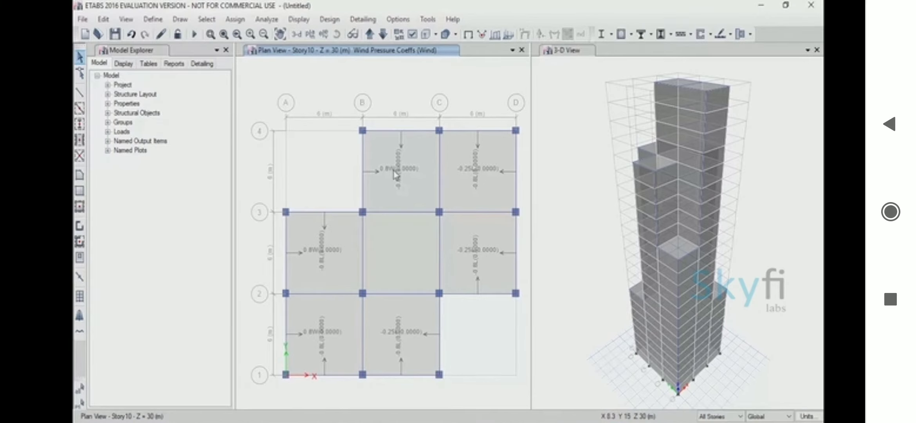
pyautogui.click(311, 34)
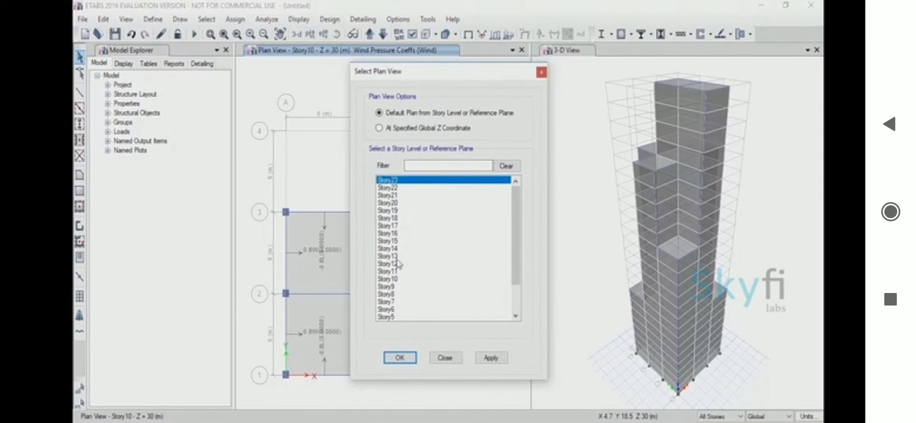
pyautogui.click(399, 241)
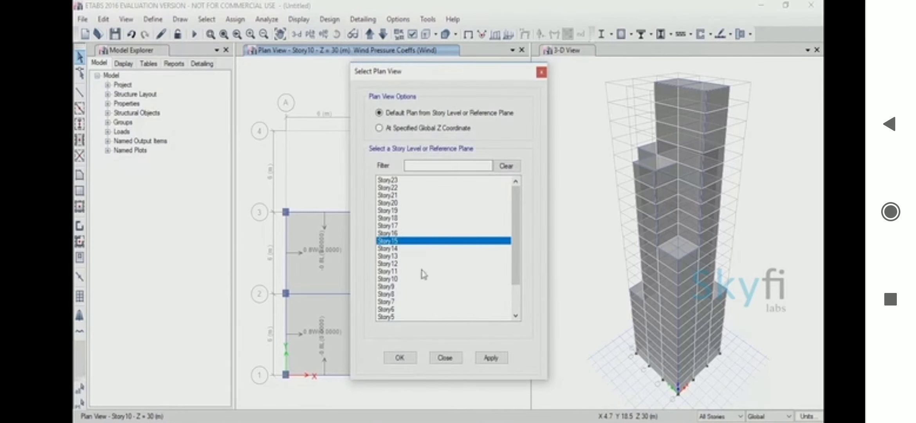
pyautogui.click(400, 357)
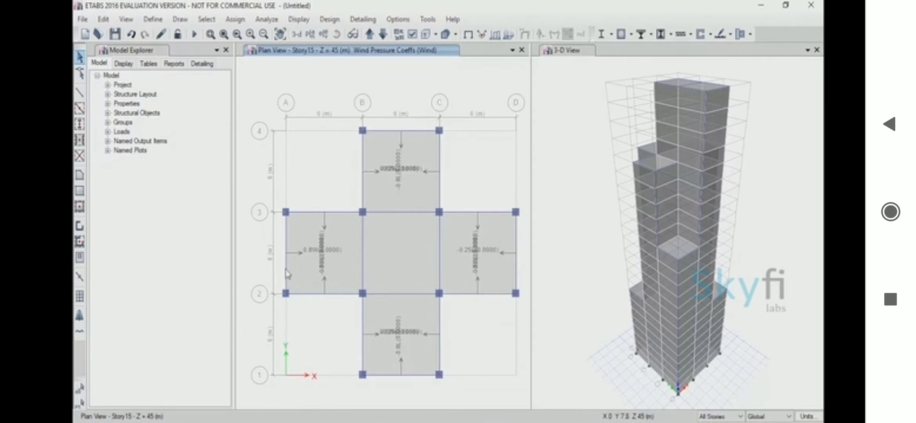
pyautogui.click(310, 34)
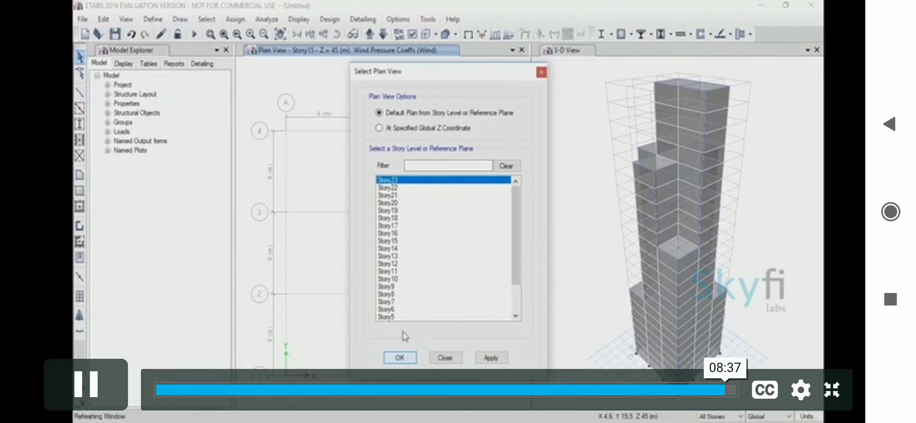
pyautogui.click(400, 357)
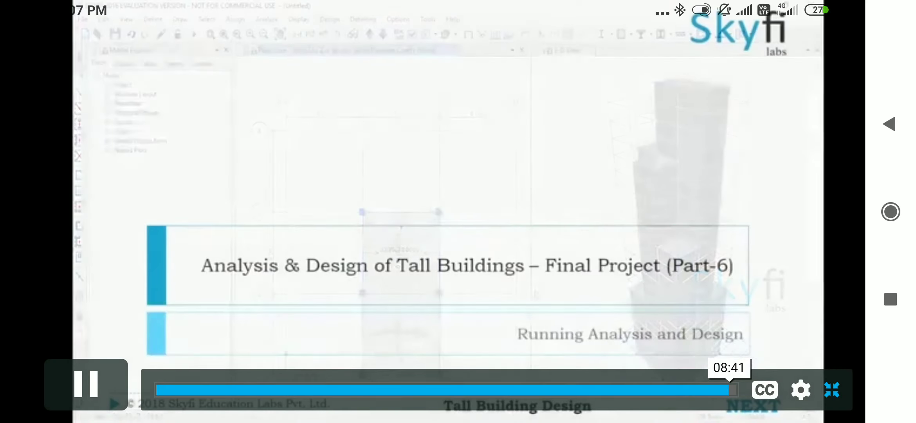
pyautogui.click(832, 390)
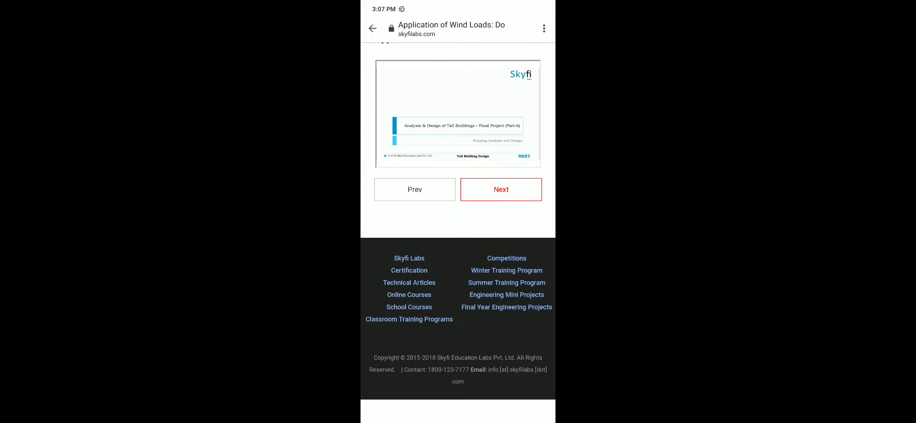
pyautogui.moveTo(458, 2); pyautogui.dragTo(458, 235)
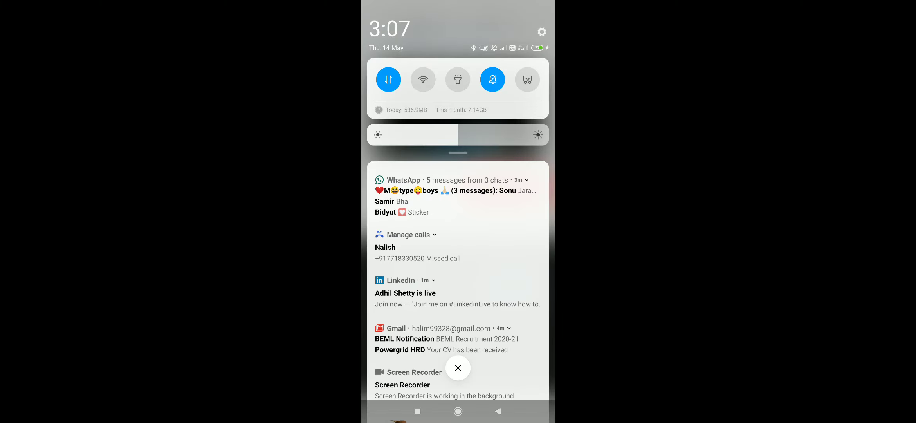
pyautogui.click(527, 180)
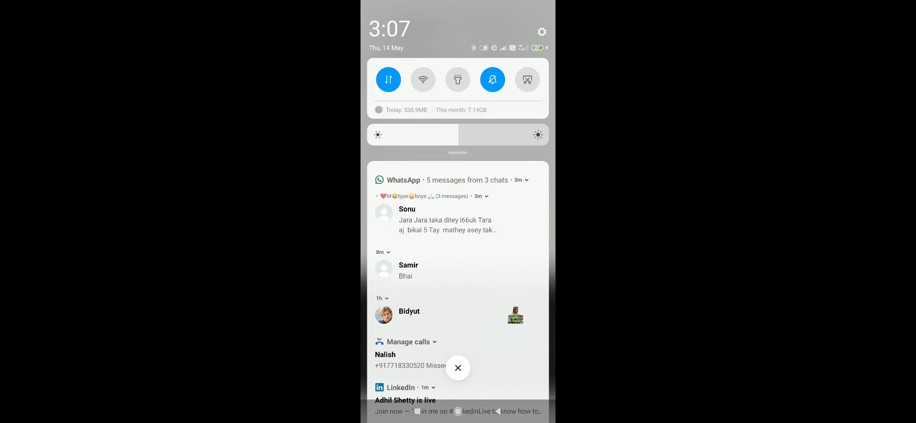
pyautogui.click(527, 180)
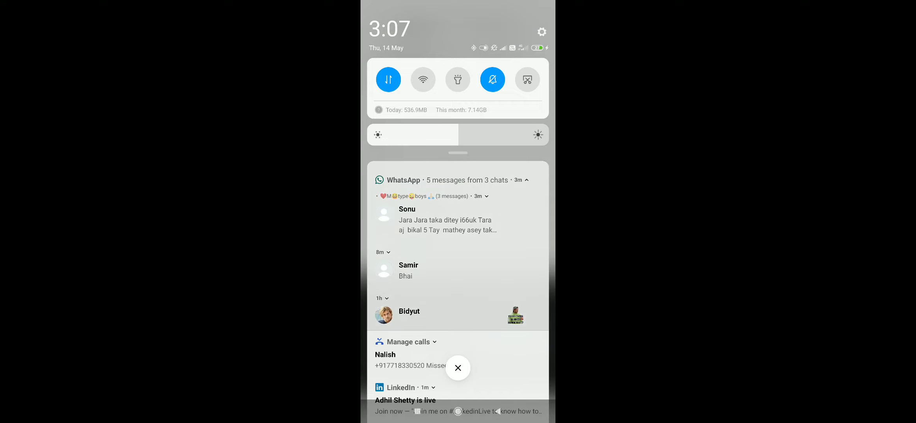
pyautogui.scroll(-5, 458, 235)
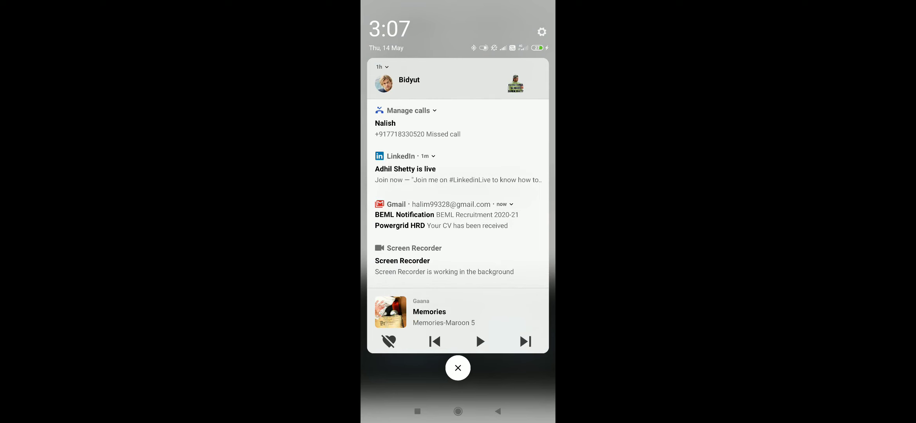
pyautogui.click(458, 367)
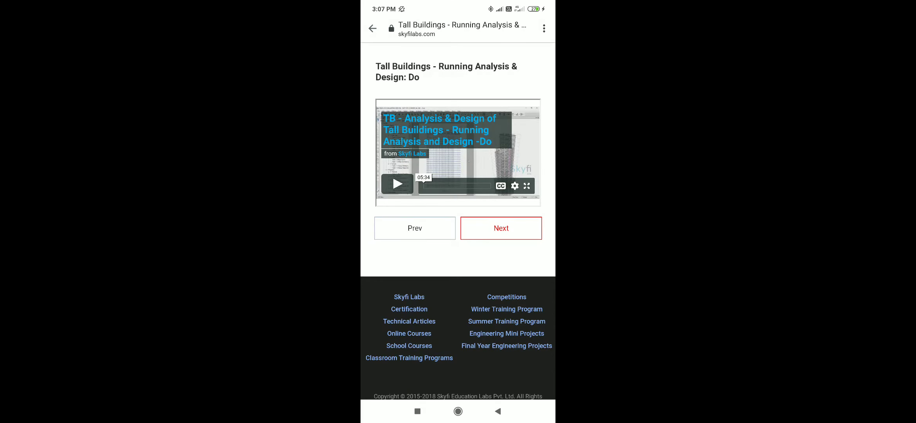
pyautogui.click(526, 185)
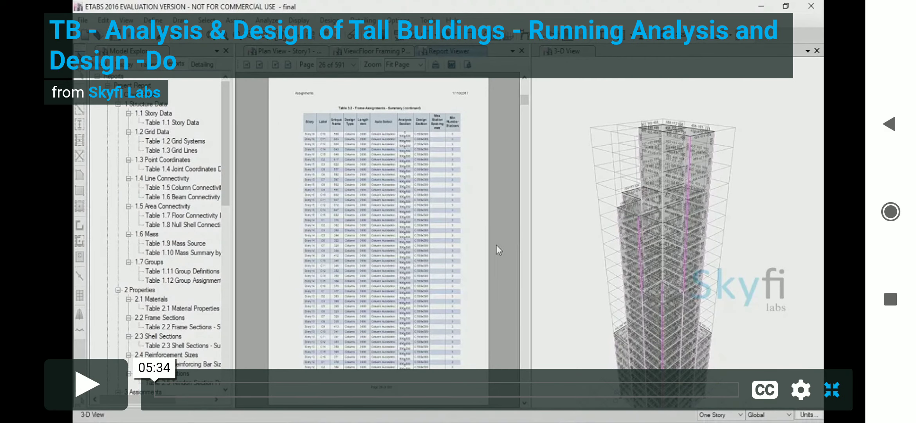
pyautogui.click(85, 384)
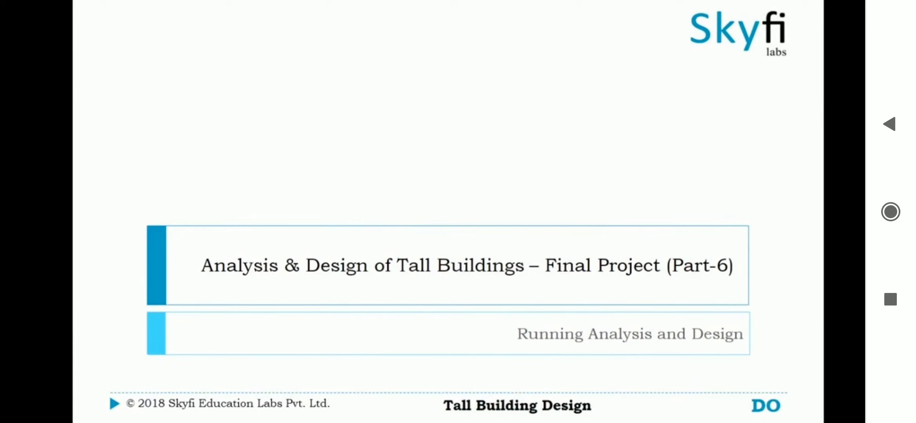
pyautogui.press('space')
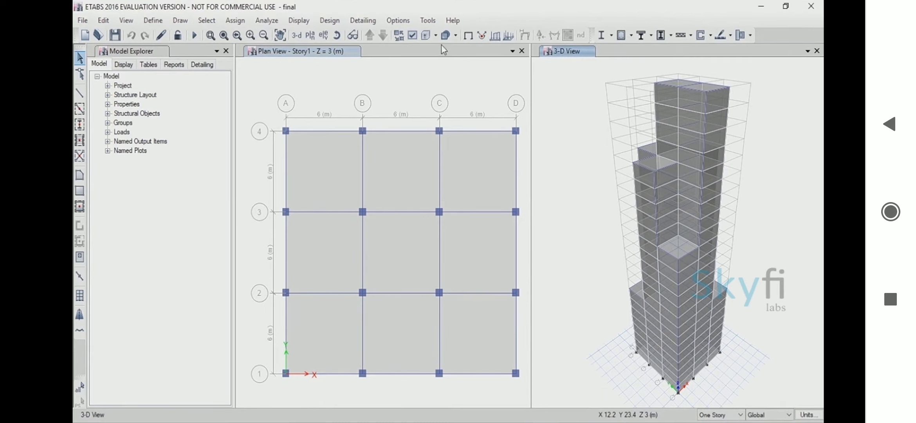
# Use the extruded view for frame objects in the 3-D view and run the analysis of the tall building model.
pyautogui.click(436, 64)
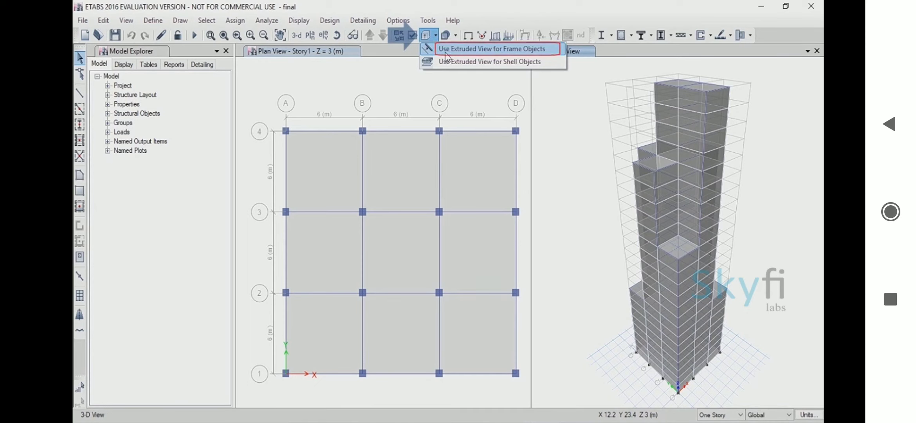
pyautogui.click(445, 51)
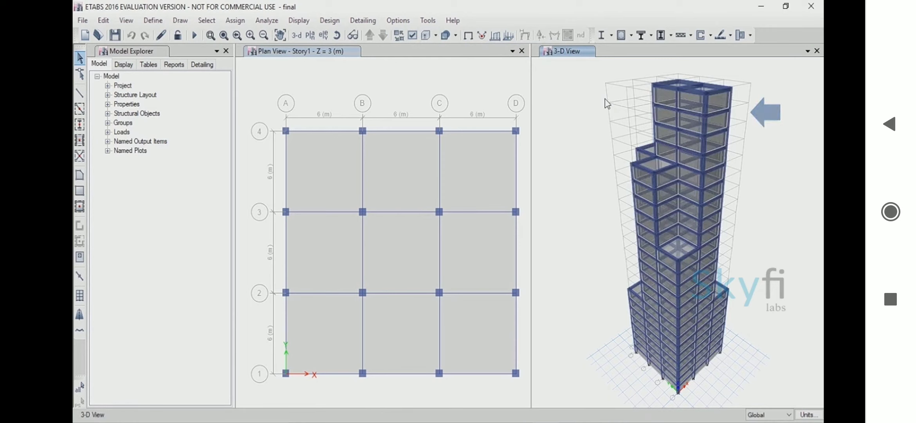
pyautogui.click(274, 21)
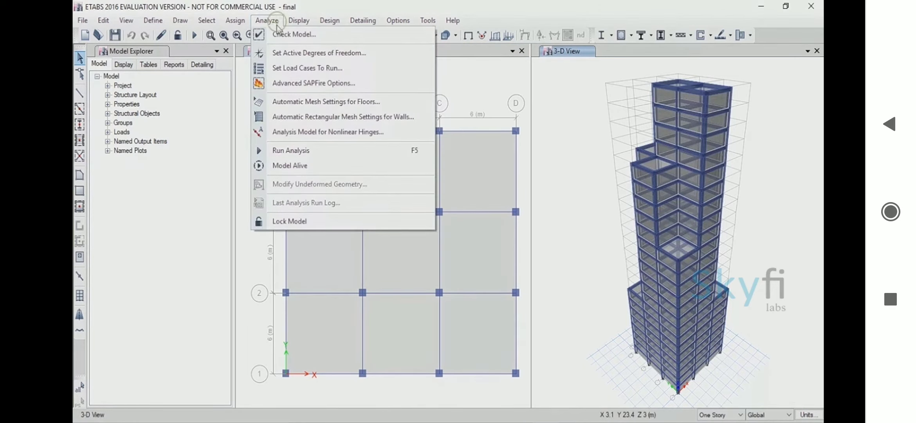
pyautogui.click(300, 150)
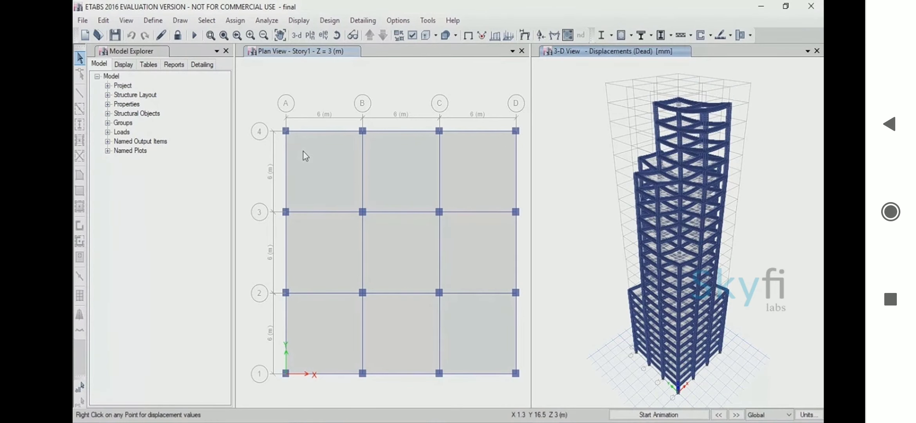
# Run the concrete frame design check and accept reiterating analysis and design for the frames with differing sections.
pyautogui.moveTo(656, 202)
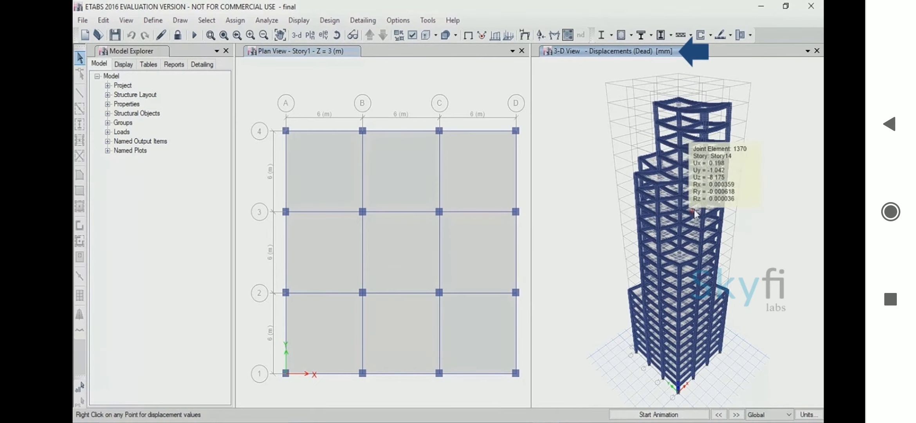
pyautogui.moveTo(680, 240)
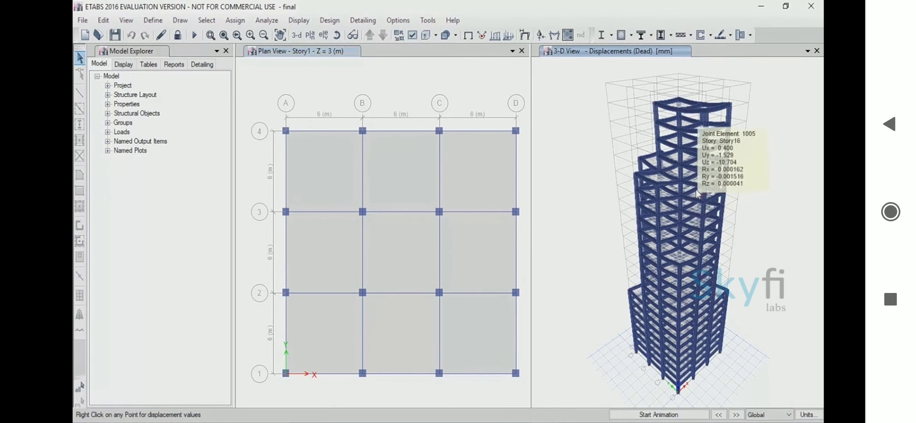
pyautogui.moveTo(657, 166)
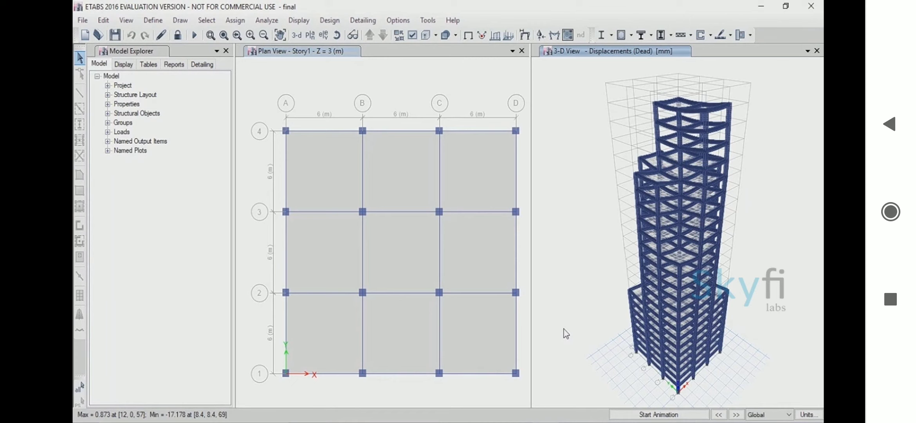
pyautogui.click(319, 24)
pyautogui.moveTo(352, 45)
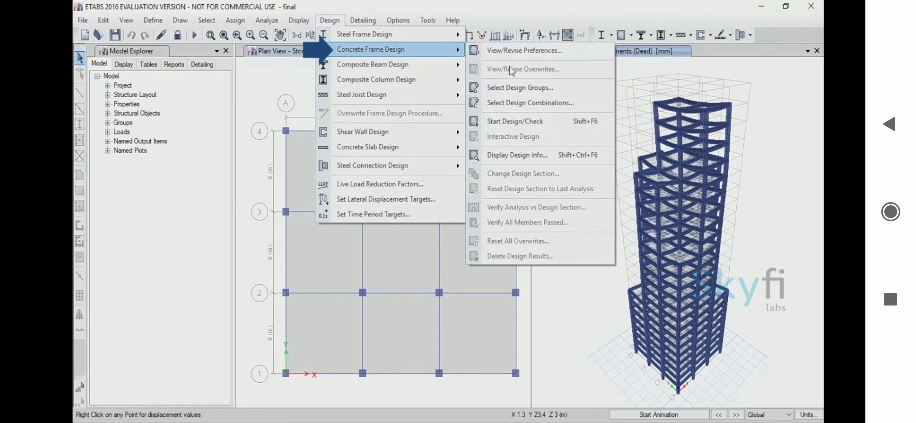
pyautogui.click(533, 123)
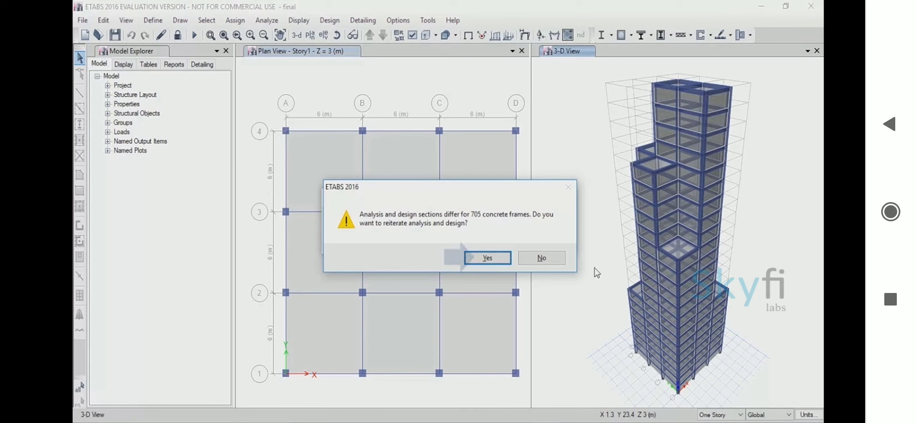
pyautogui.click(487, 258)
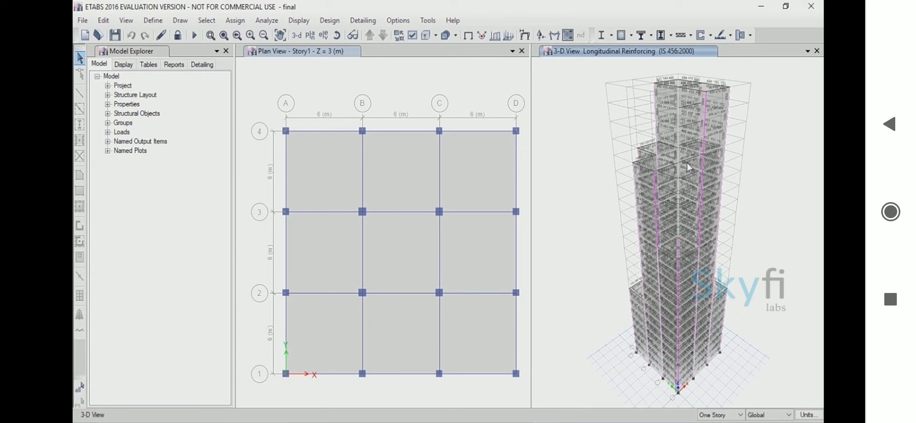
# Examine the concrete design information of a Story23 beam and a Story23 column in the 3-D longitudinal reinforcing view.
pyautogui.scroll(5, 687, 163)
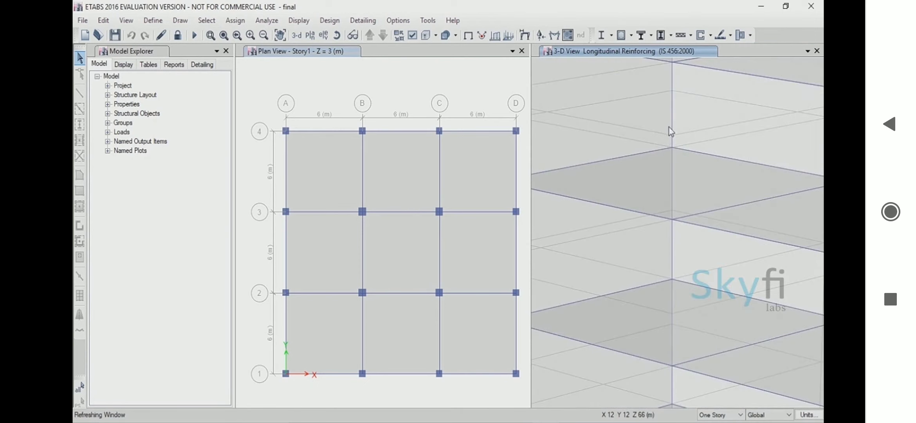
pyautogui.scroll(-5, 656, 151)
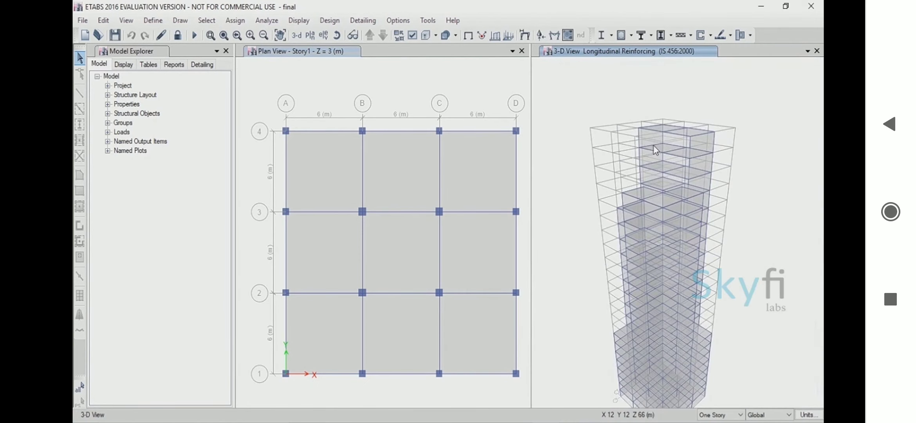
pyautogui.rightClick(655, 131)
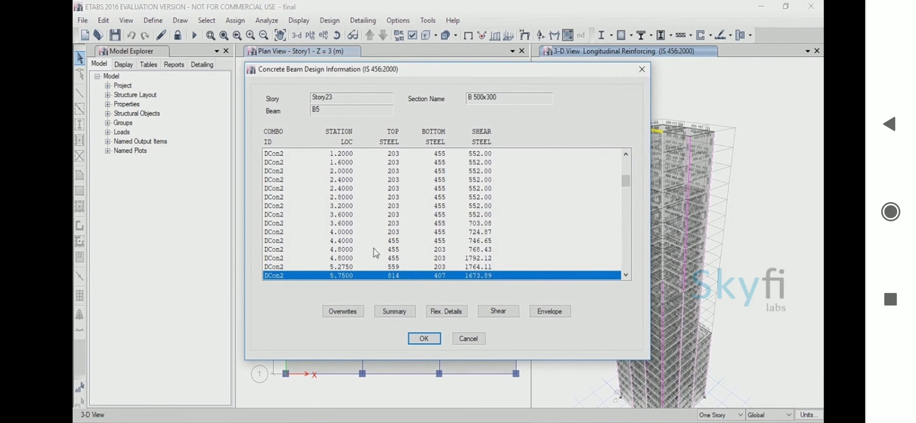
pyautogui.click(425, 340)
pyautogui.rightClick(638, 136)
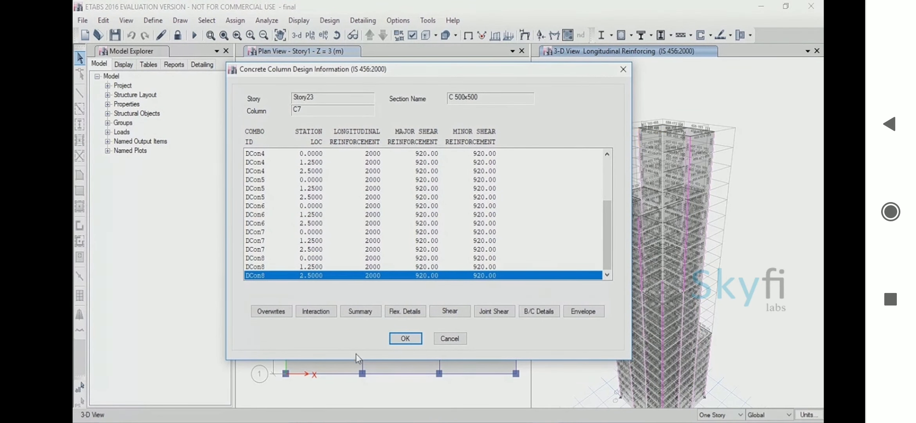
pyautogui.click(404, 339)
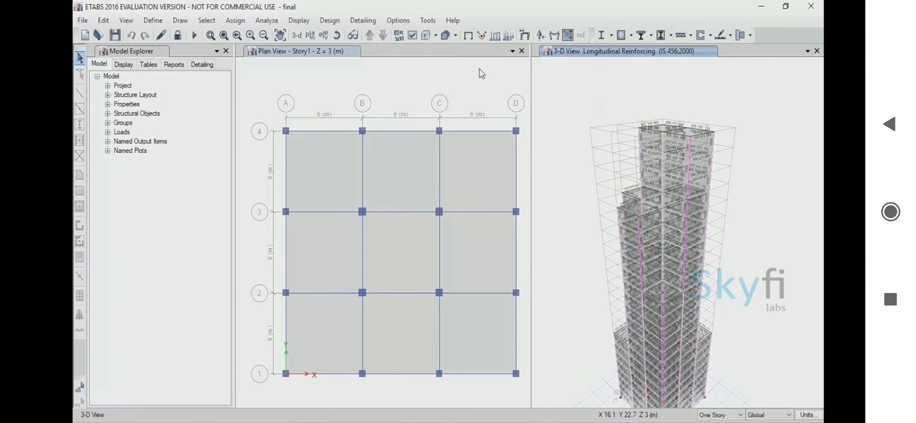
# Generate the detailing for the building and expand its drawing sheet component views, reinforcement cage views and drawing sheets.
pyautogui.click(363, 20)
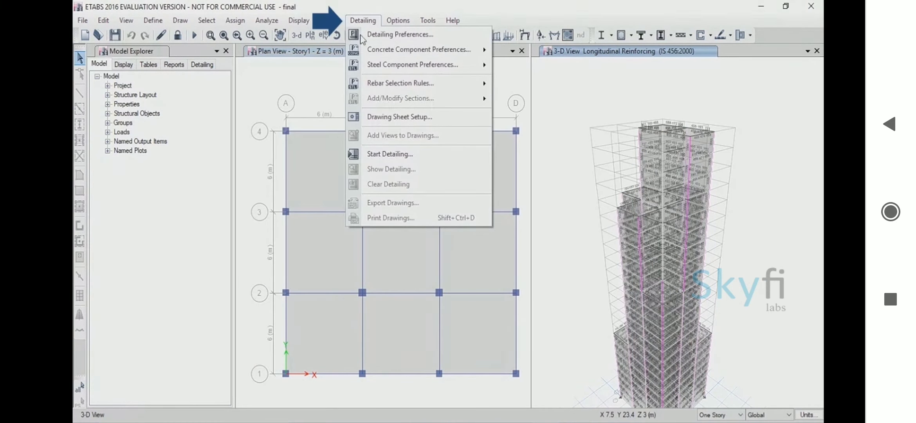
pyautogui.click(398, 155)
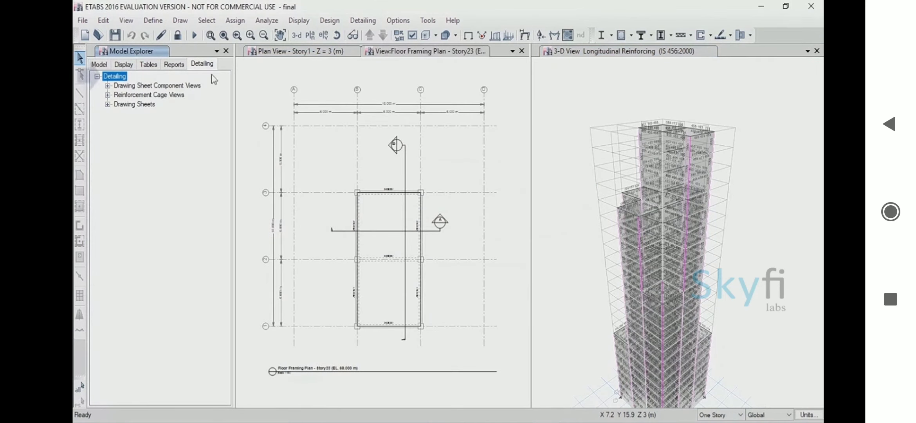
pyautogui.click(108, 85)
pyautogui.click(108, 141)
pyautogui.click(107, 169)
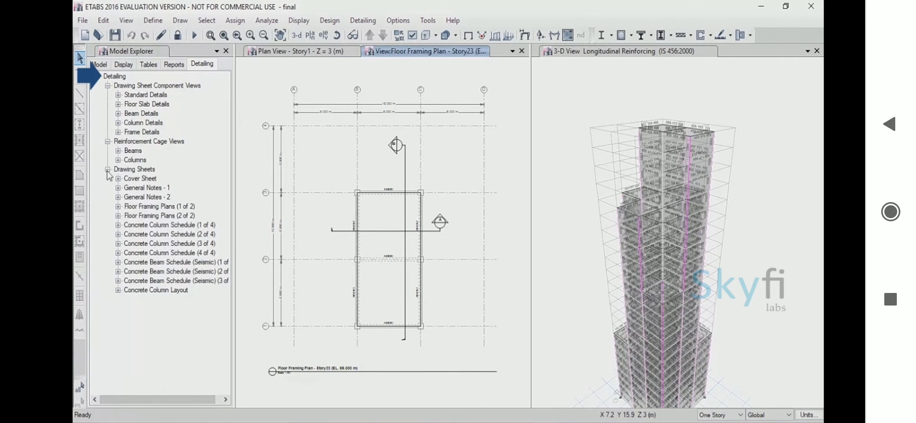
# Create the Project Report and browse through its pages of model data and assignment tables.
pyautogui.click(173, 64)
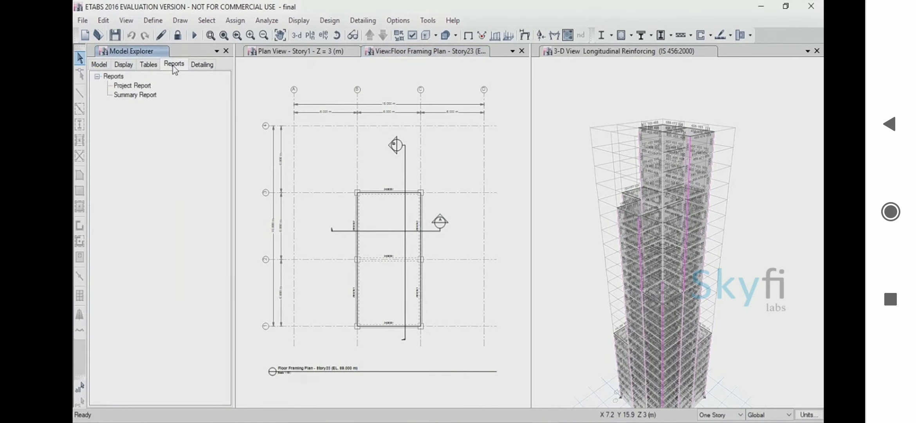
pyautogui.click(147, 86)
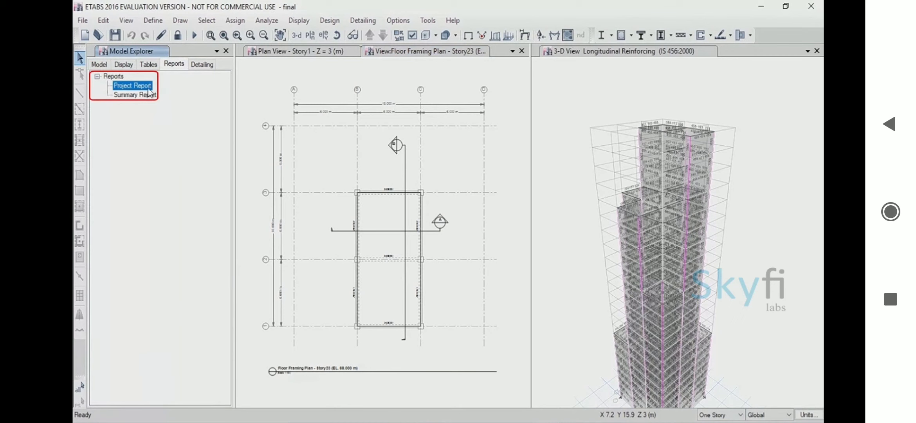
pyautogui.doubleClick(144, 85)
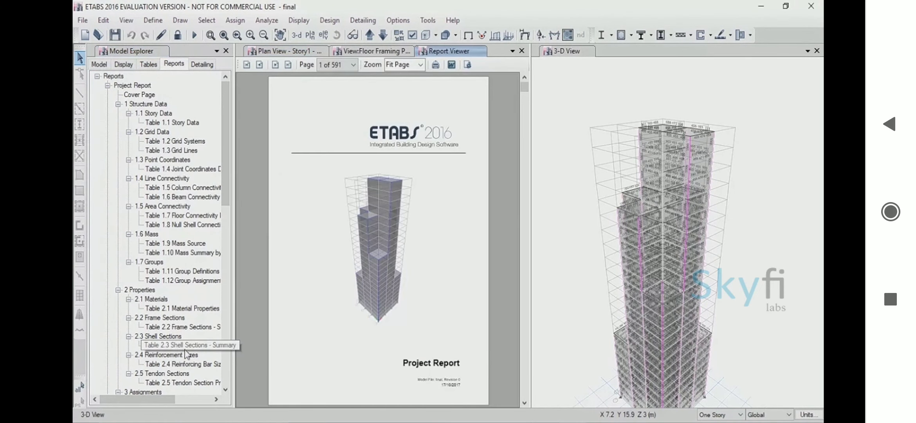
pyautogui.scroll(-5, 447, 194)
pyautogui.scroll(-12, 451, 201)
pyautogui.scroll(-8, 455, 259)
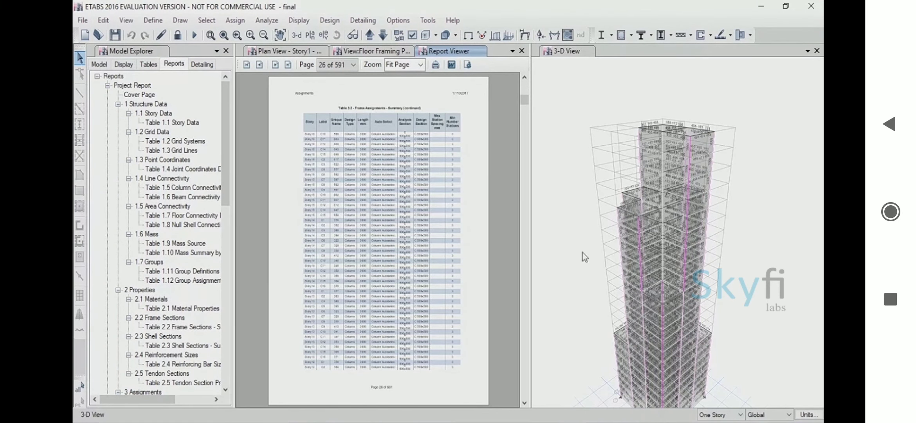